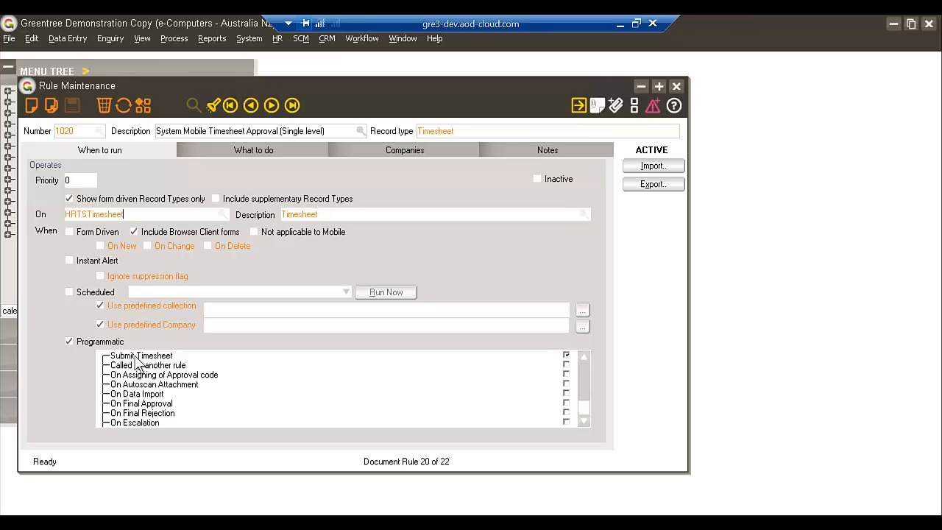
Review the conditions, preliminary processing and actions of the System Mobile Timesheet Approval (Single level) rule
left_click(201, 150)
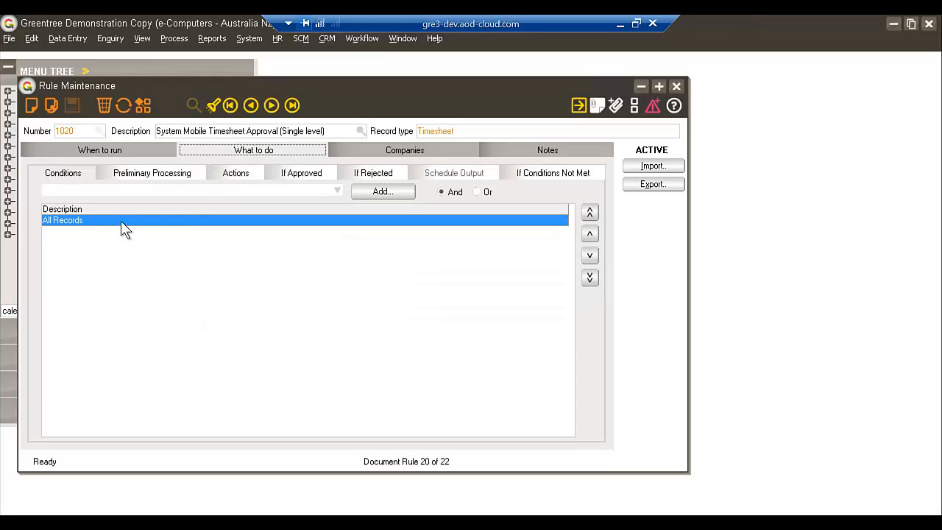
left_click(138, 178)
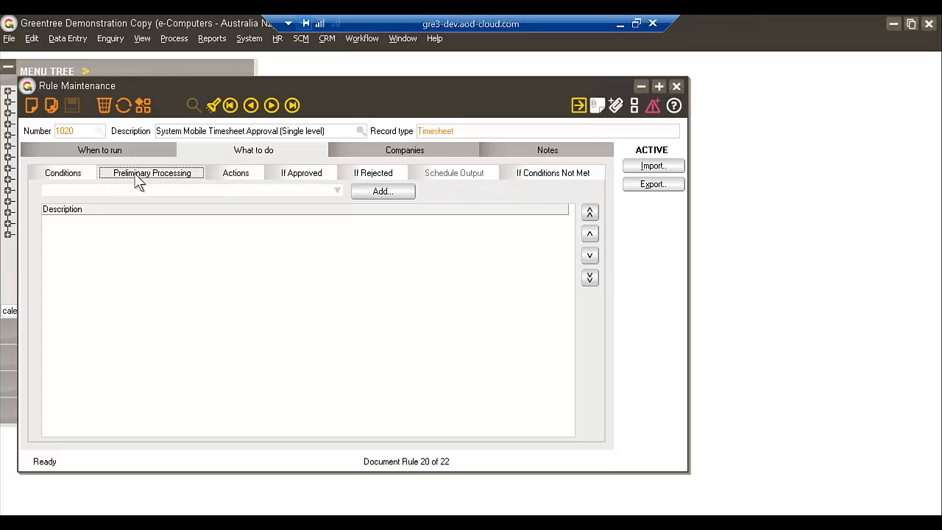
left_click(230, 180)
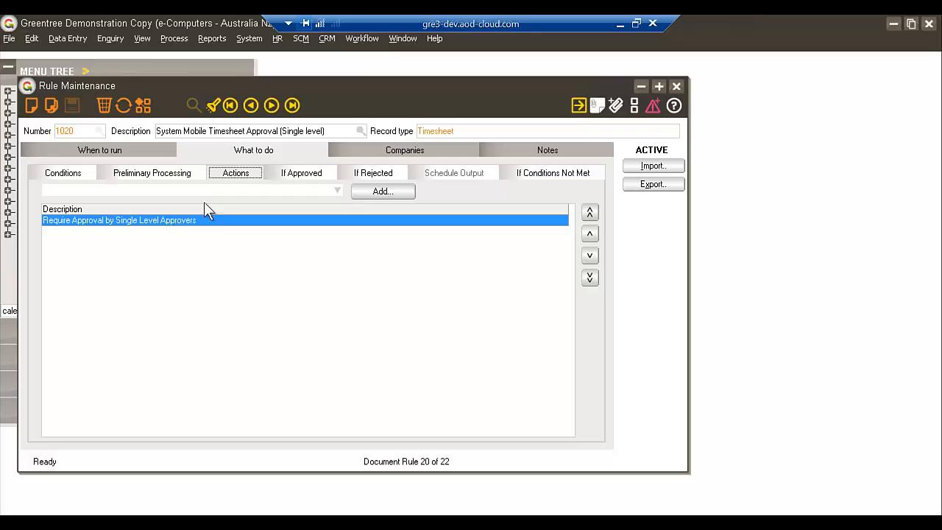
Look up the System Timesheet Approval code in Approval Code Maintenance, then close the approval code and rule windows
left_click(361, 39)
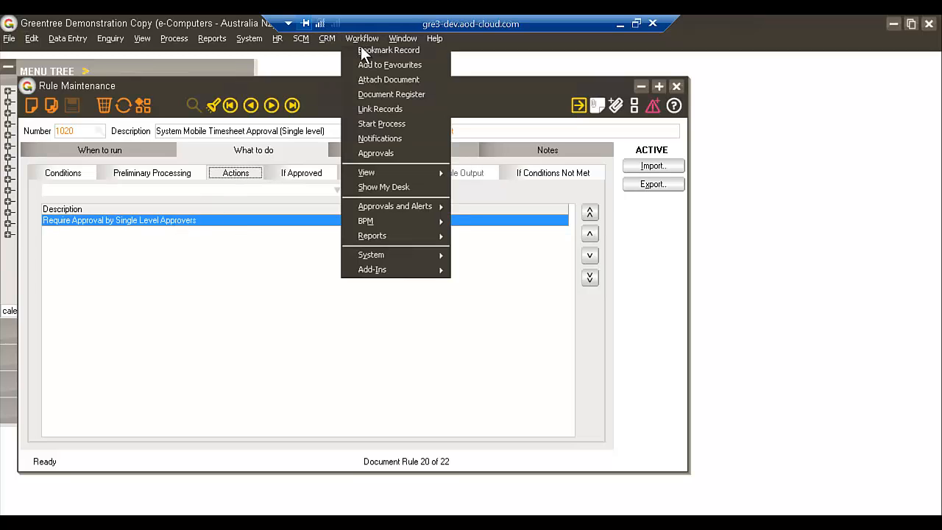
mouse_move(418, 206)
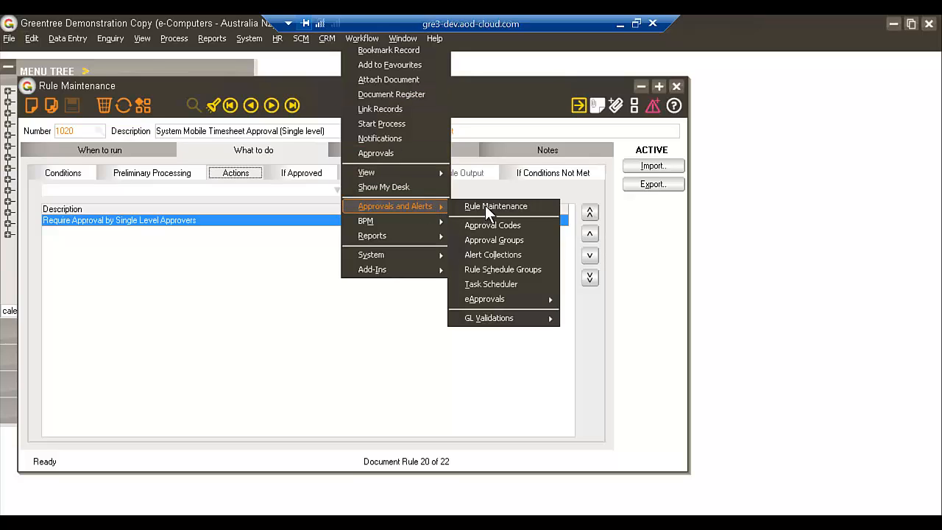
left_click(516, 226)
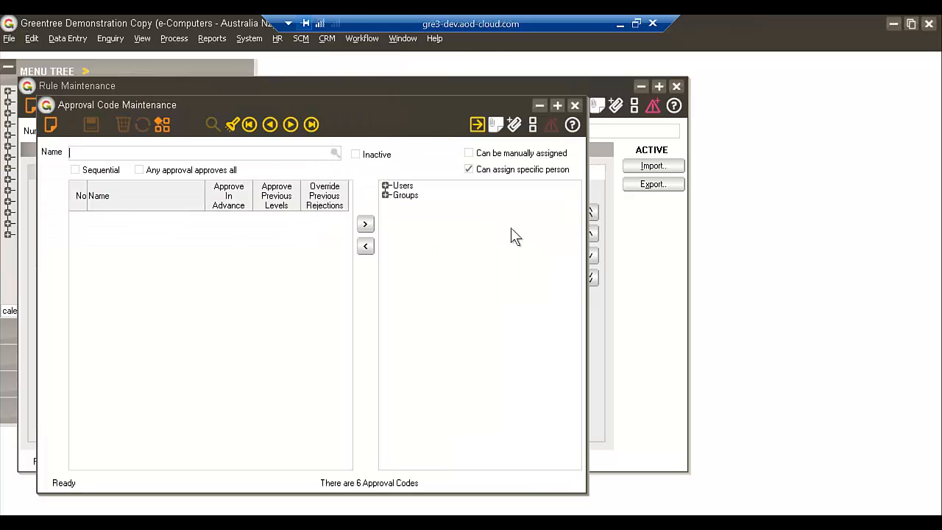
left_click(335, 153)
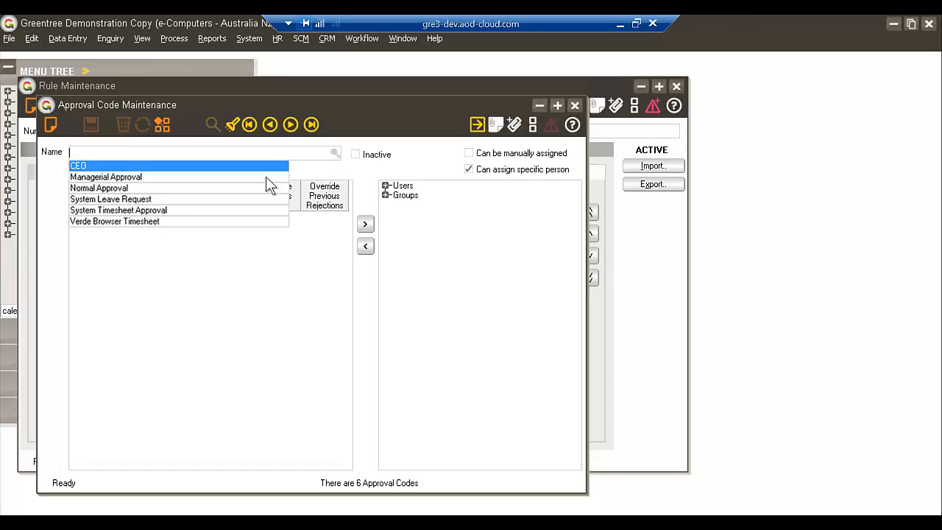
left_click(149, 209)
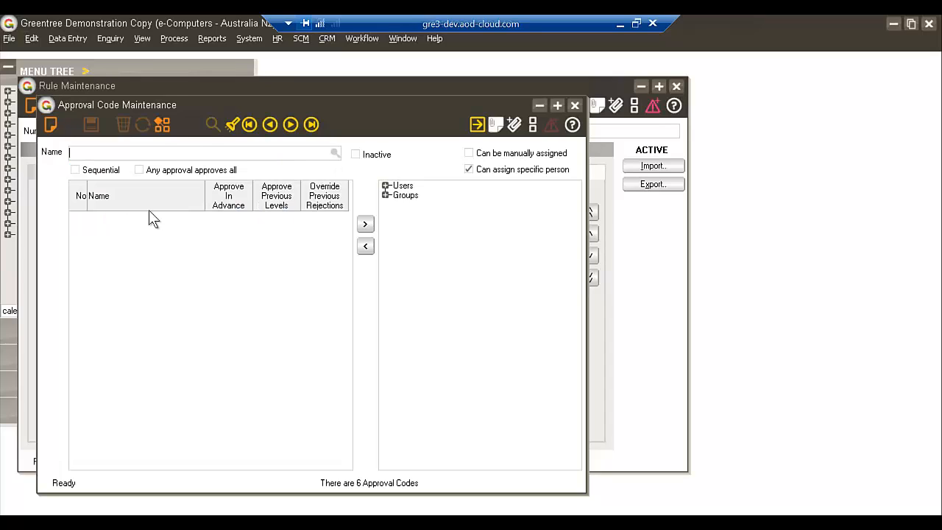
left_click(184, 153)
left_click(139, 170)
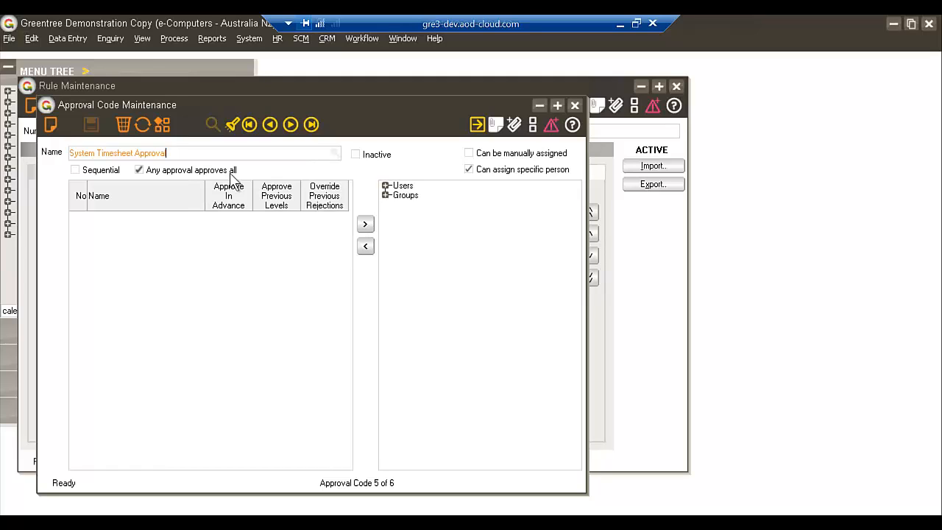
left_click(575, 106)
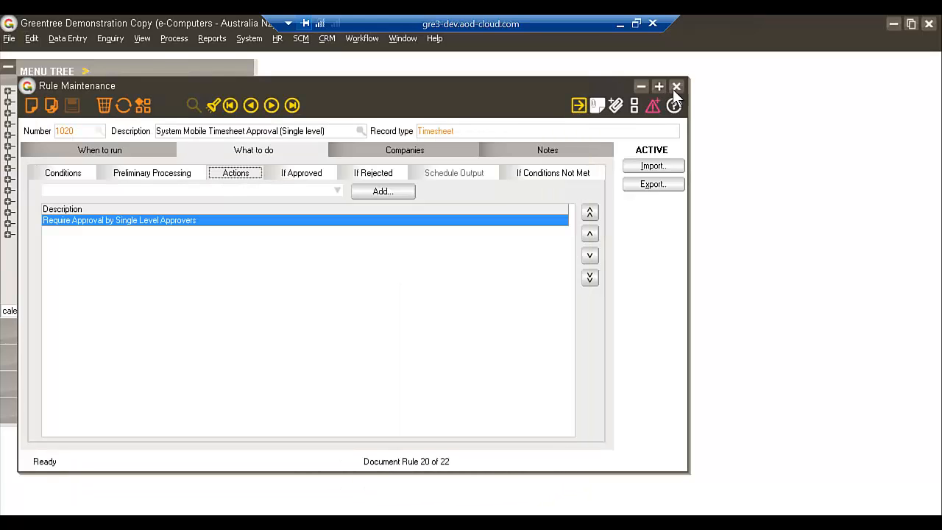
left_click(676, 86)
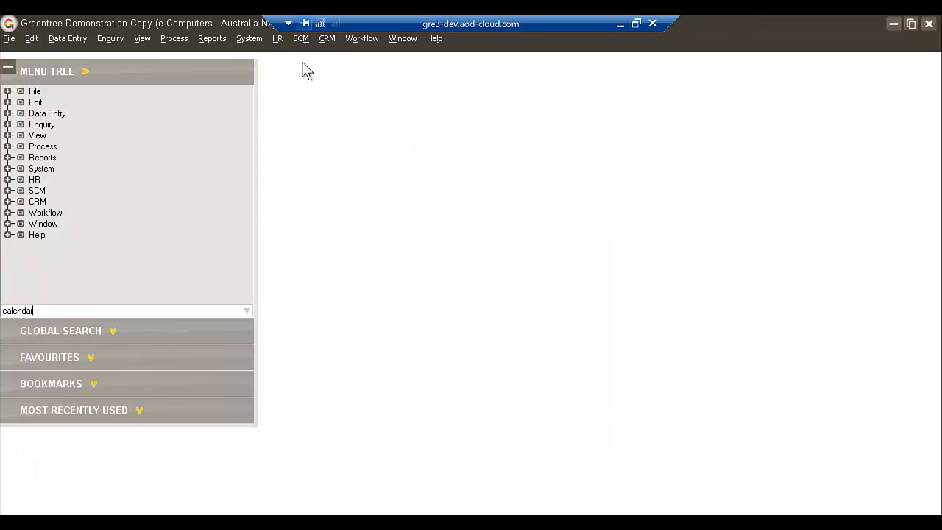
Open Mobile Employee Maintenance and review the first listed employee's security settings and approvers
left_click(247, 38)
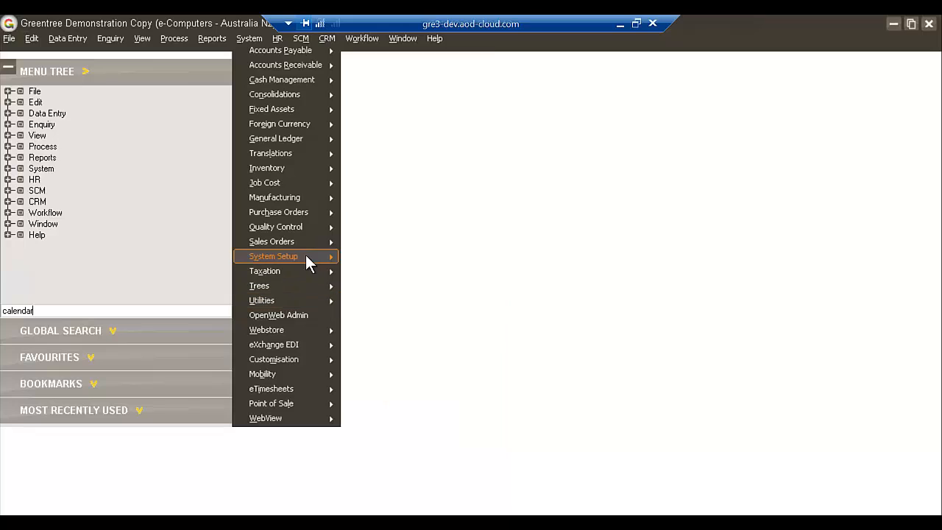
mouse_move(305, 262)
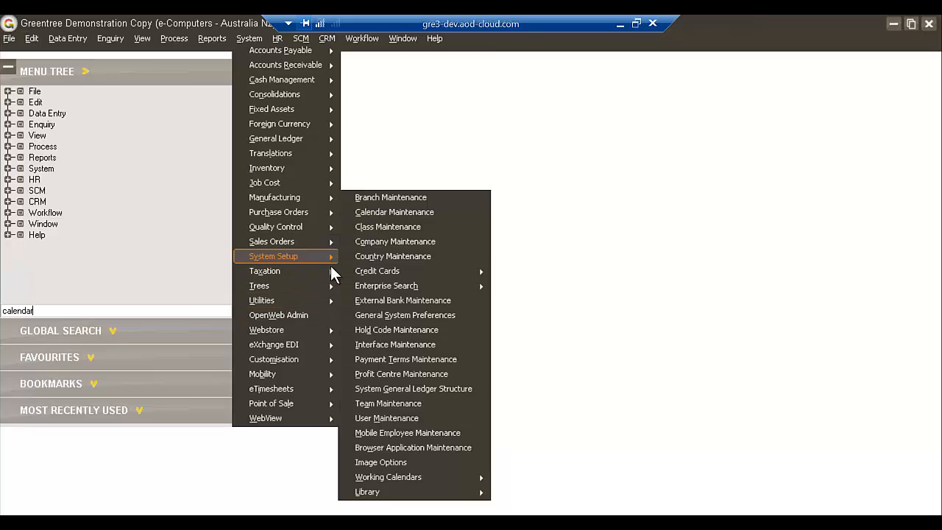
left_click(420, 434)
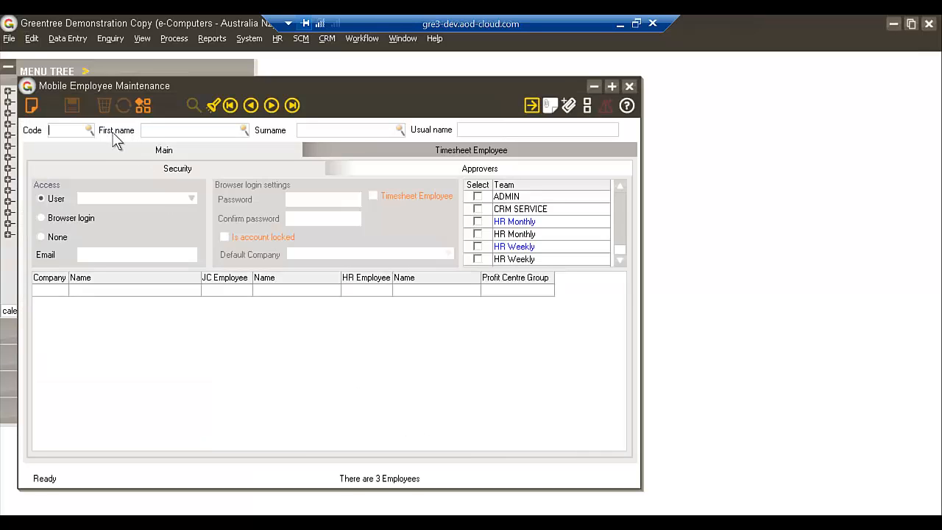
type("cr")
key("BackSpace")
key("BackSpace")
left_click(89, 131)
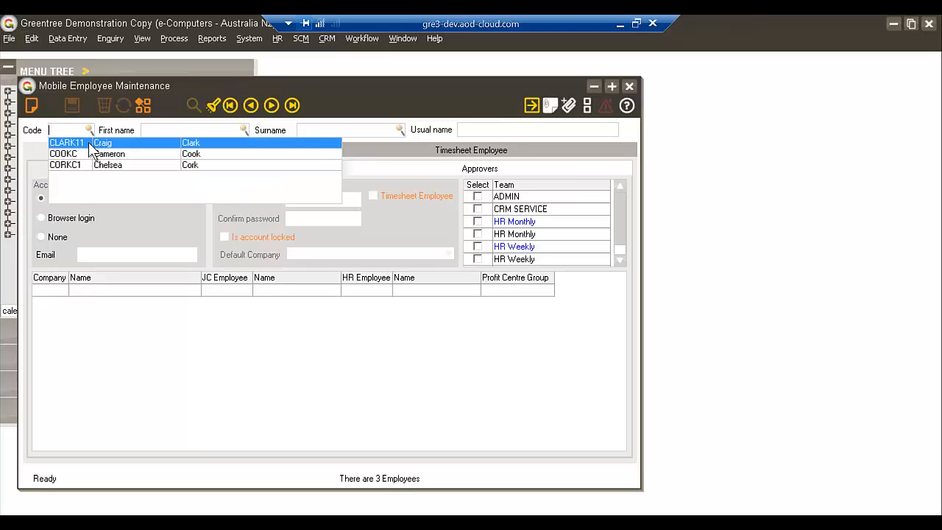
left_click(94, 147)
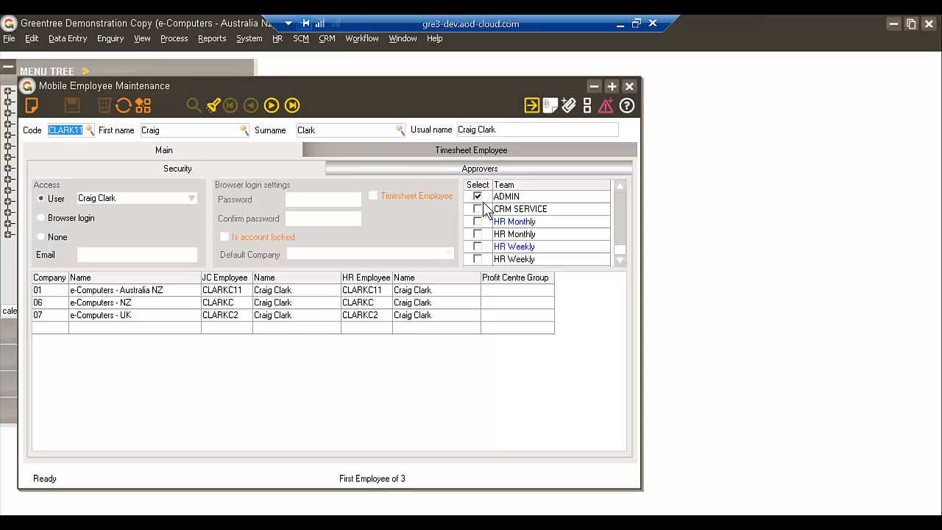
left_click(407, 170)
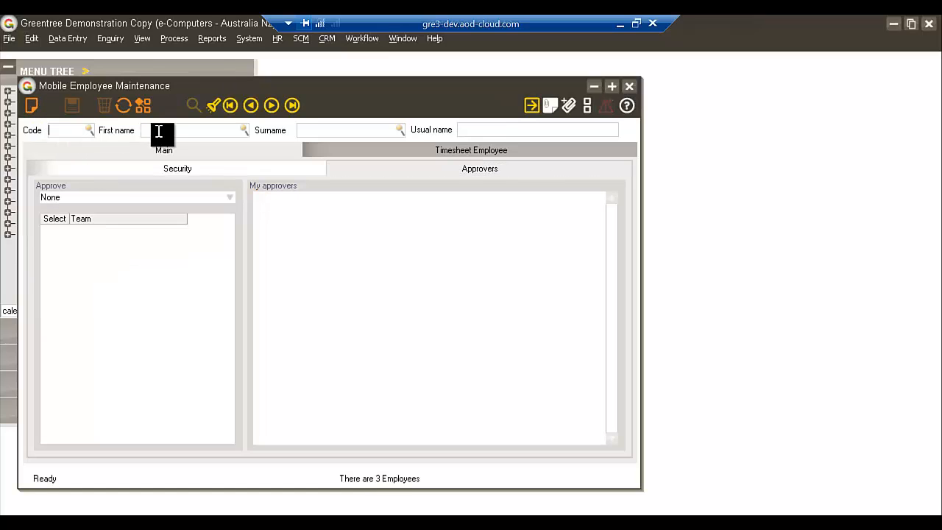
Load the second listed employee, check the security teams and approvers, and close Mobile Employee Maintenance
type("c")
key("BackSpace")
left_click(89, 128)
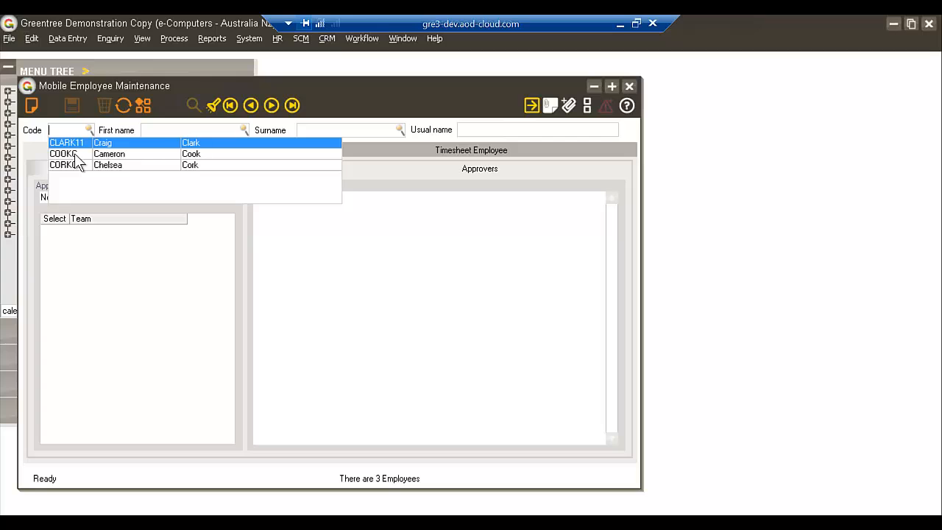
left_click(74, 154)
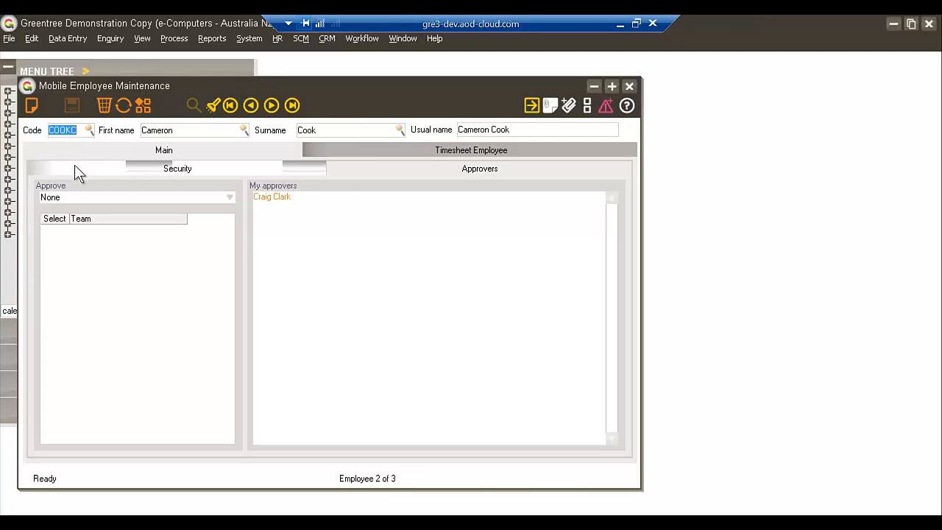
left_click(74, 165)
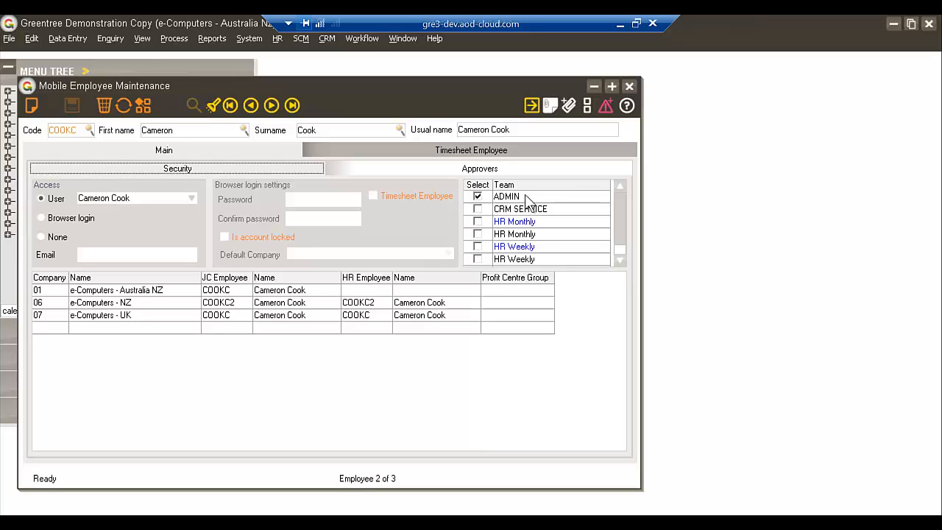
left_click(497, 175)
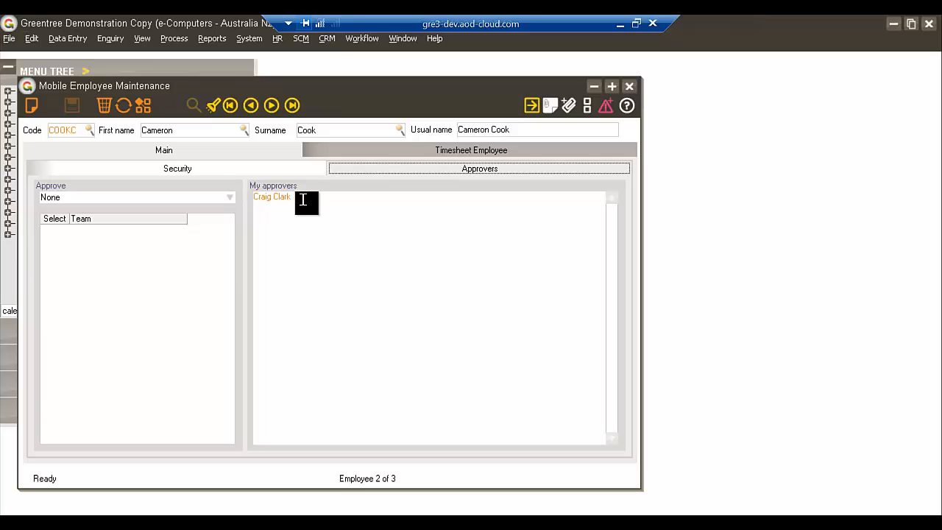
left_click(282, 172)
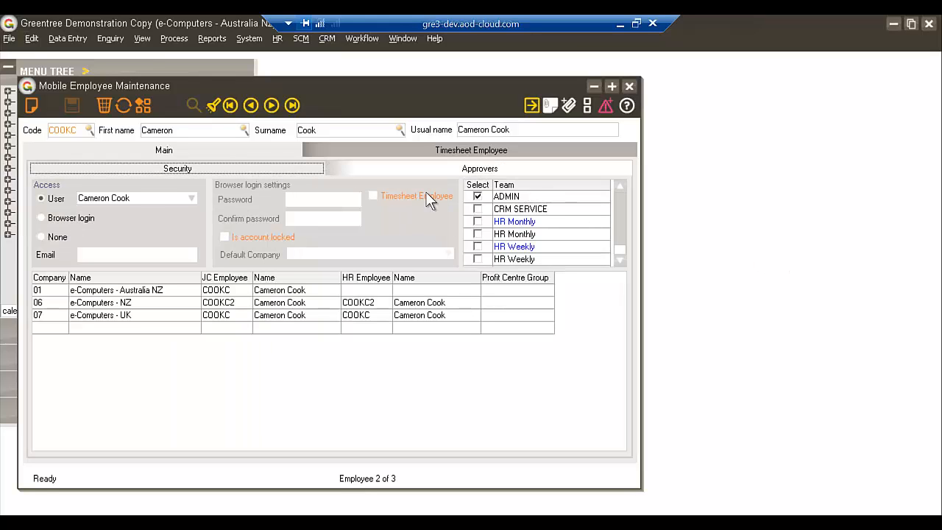
left_click(630, 86)
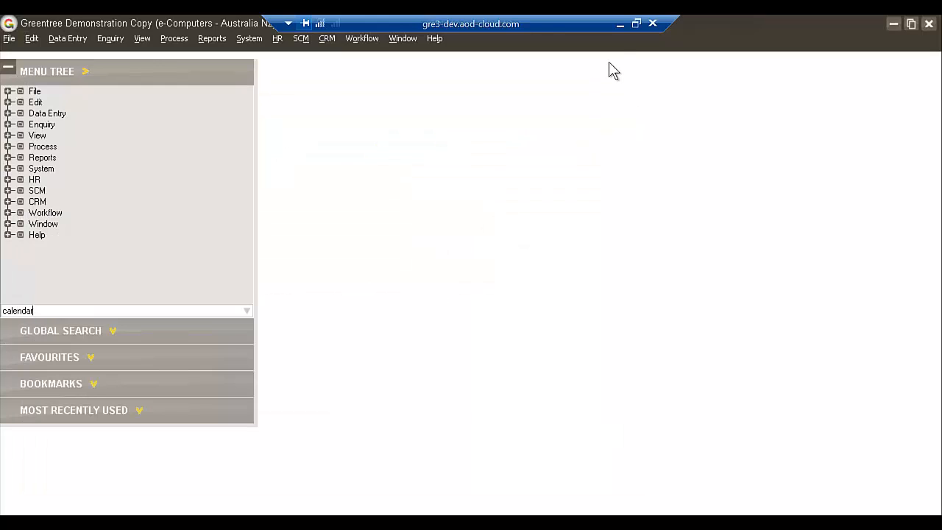
Switch to the Greentree4 browser login, keep the prefilled username, enter the account password and log in
left_click(621, 26)
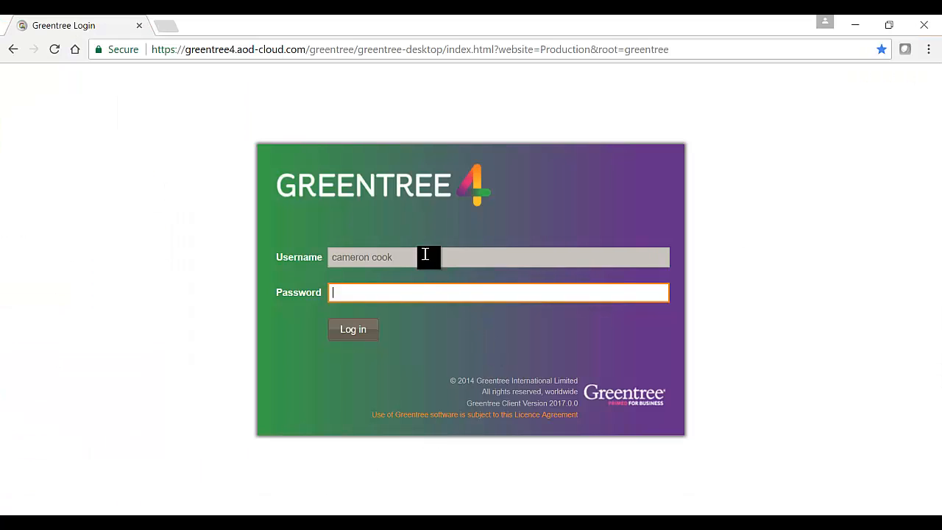
left_click(414, 254)
left_click(414, 260)
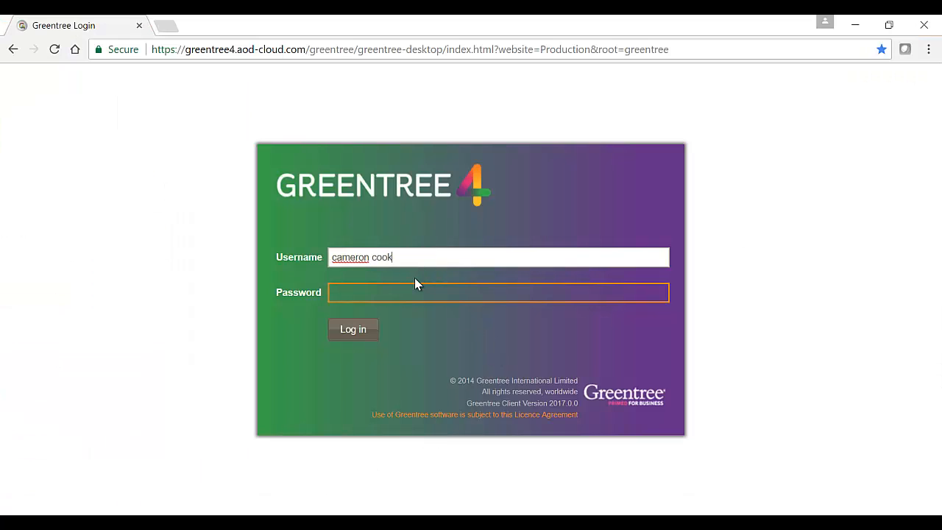
left_click(414, 292)
type("•")
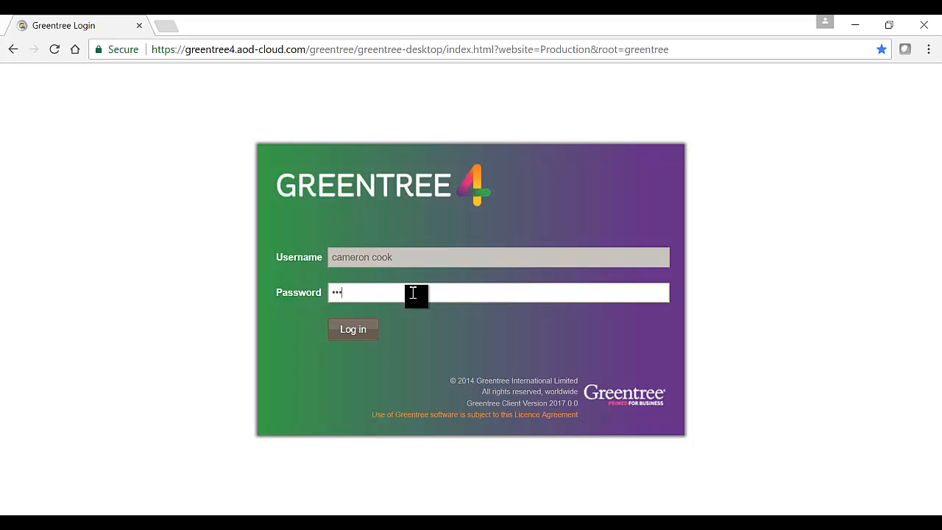
left_click(360, 330)
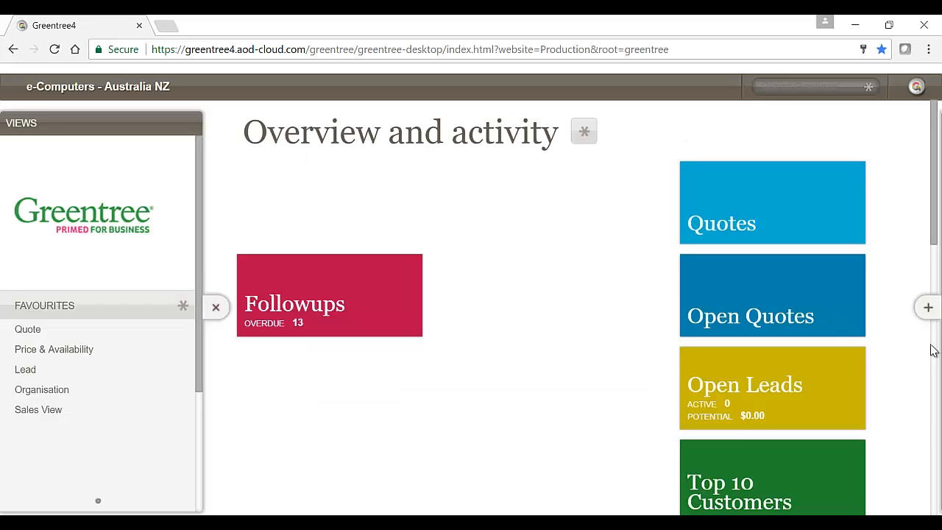
Open the Timesheets form from the Create / Enquire options, collapse both side panes and reposition the timesheet
left_click(928, 308)
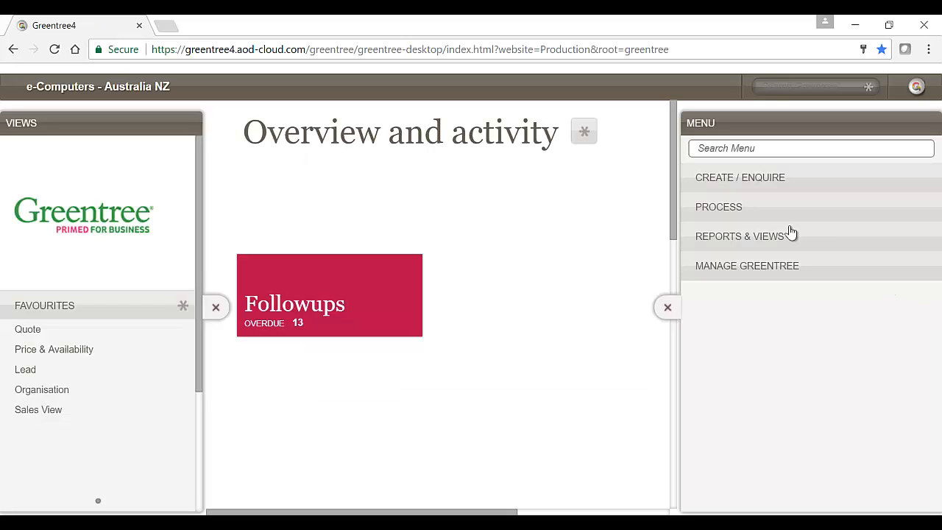
left_click(747, 182)
left_click(745, 243)
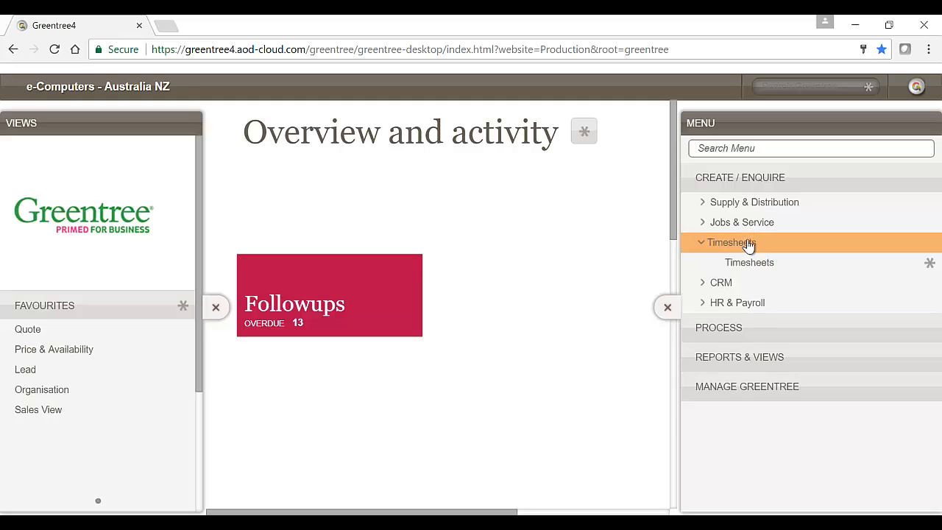
left_click(749, 266)
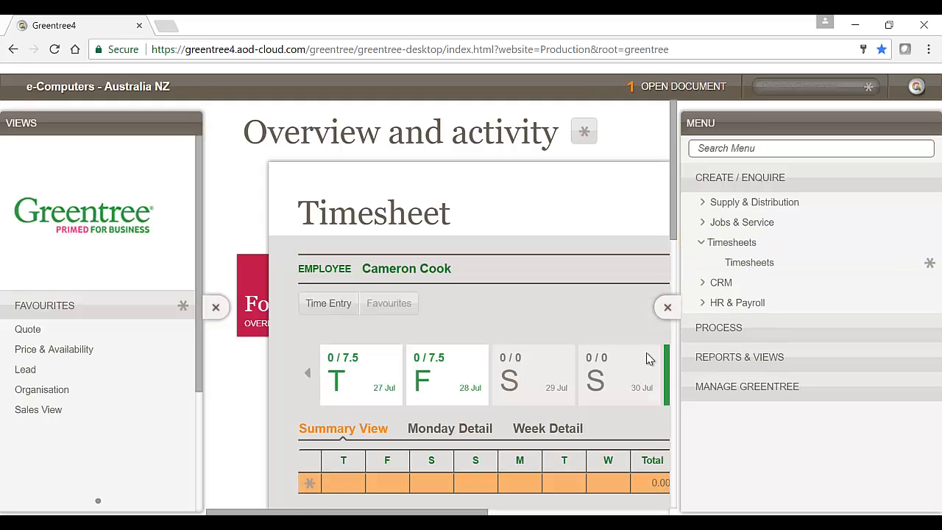
left_click(668, 308)
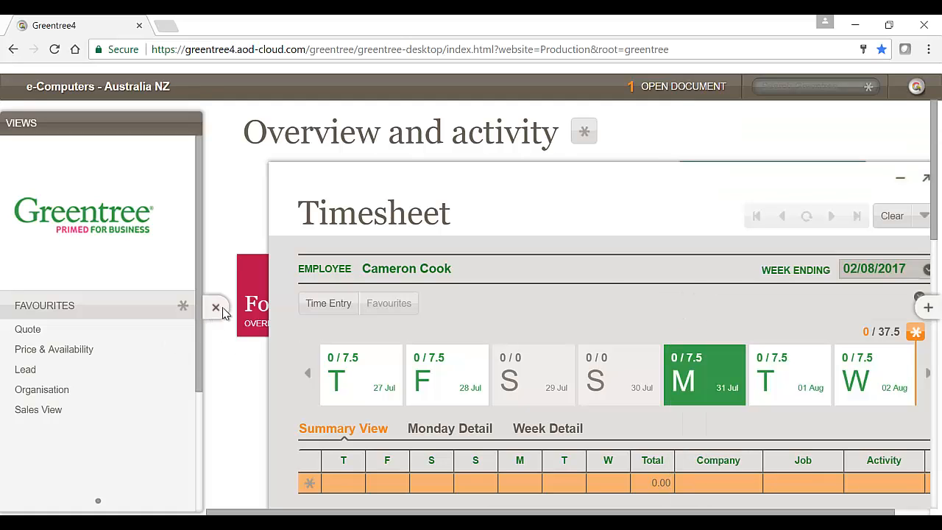
left_click(215, 308)
left_click_drag(414, 183, 412, 123)
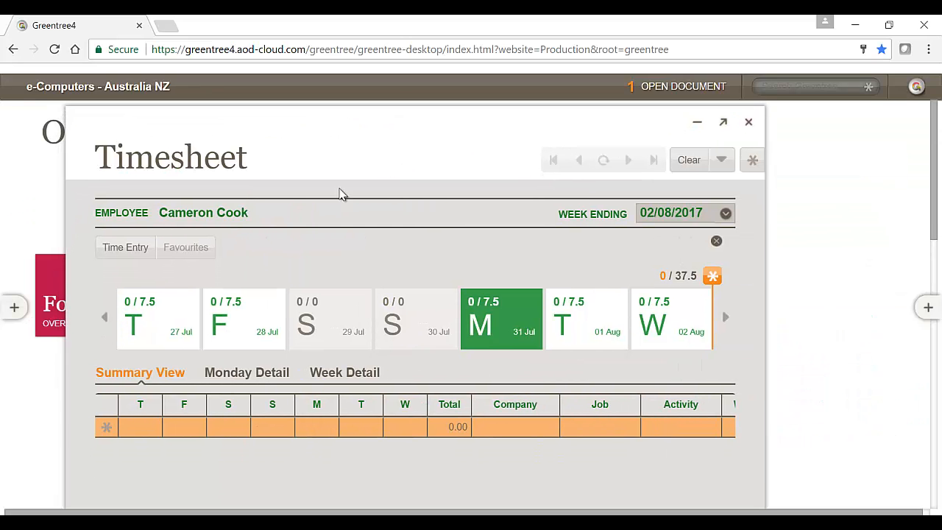
In the timesheet's Monday detail, enter a time line starting at 09:00 AM and finishing at 10:00 AM
left_click(230, 375)
left_click(175, 428)
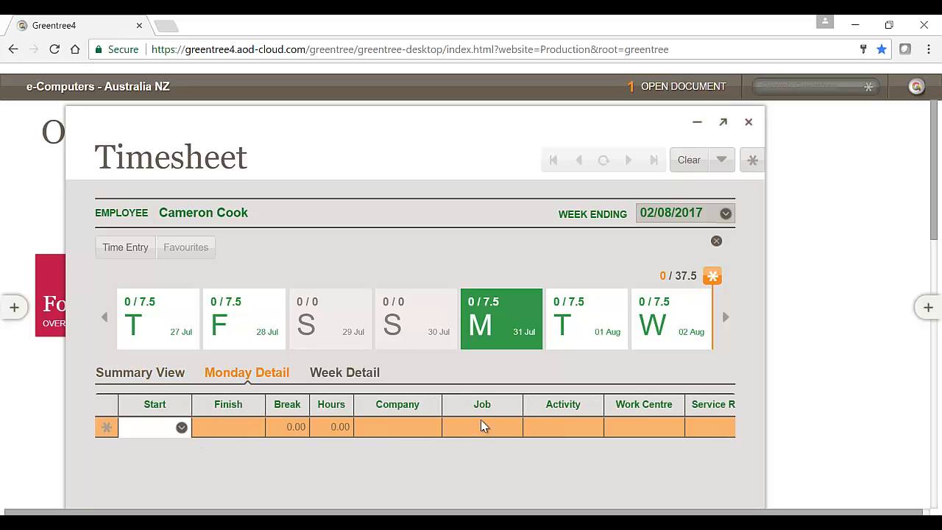
type("9")
key("Tab")
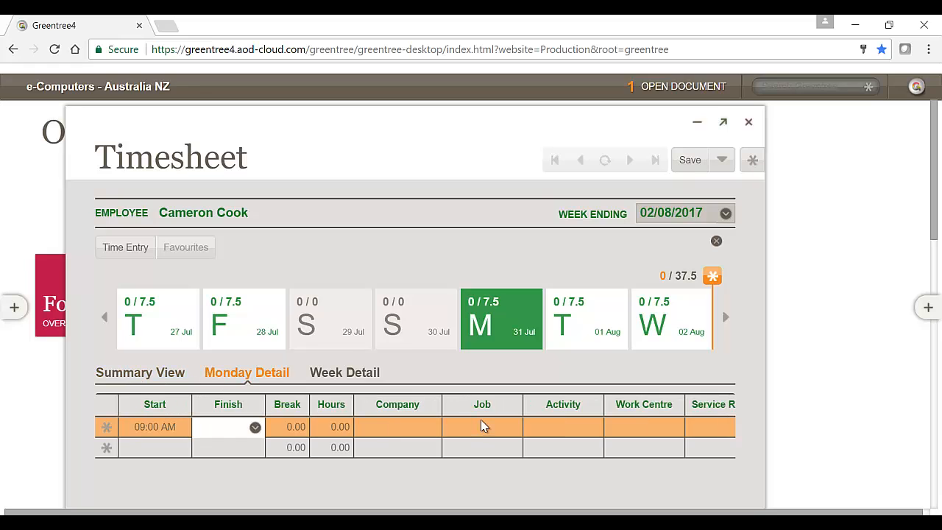
type("10:00 AM")
key("Tab")
key("Tab")
Assign the Monday time line to company 01 and job 5000, System for Kangan
left_click(431, 428)
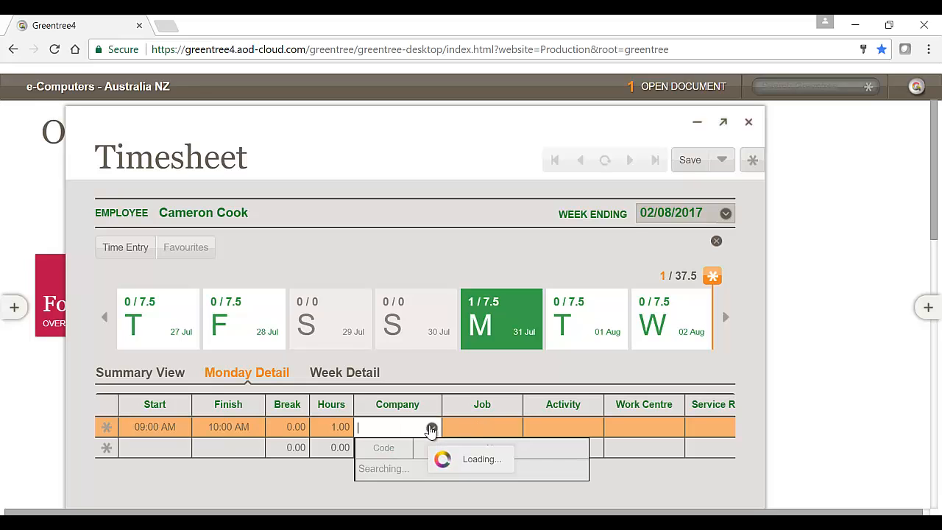
left_click(397, 364)
left_click(484, 427)
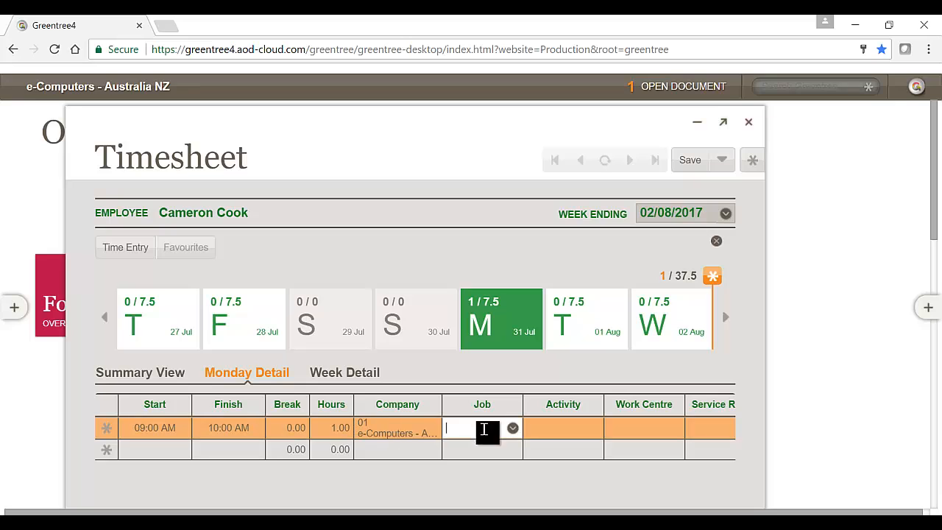
left_click(513, 427)
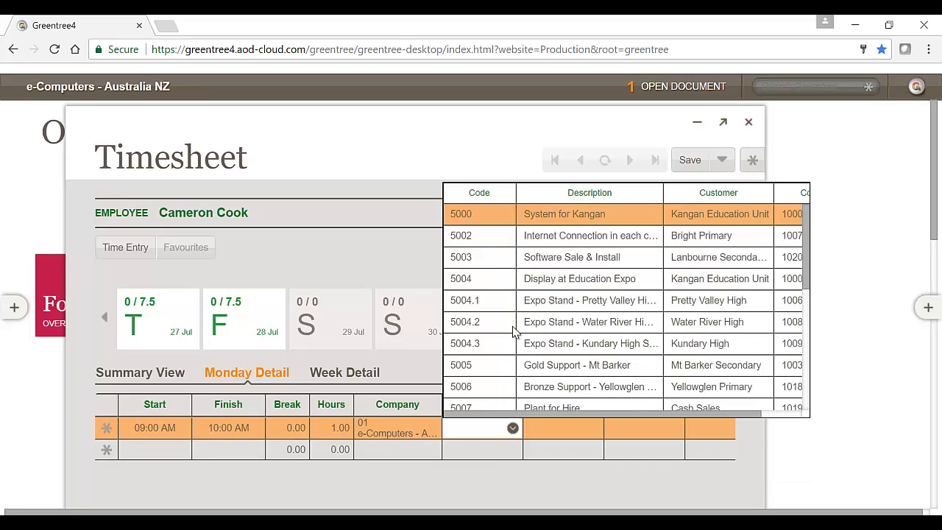
left_click(483, 213)
Set the Monday line's activity to LABSER, save the timesheet and acknowledge the reminder
left_click(593, 428)
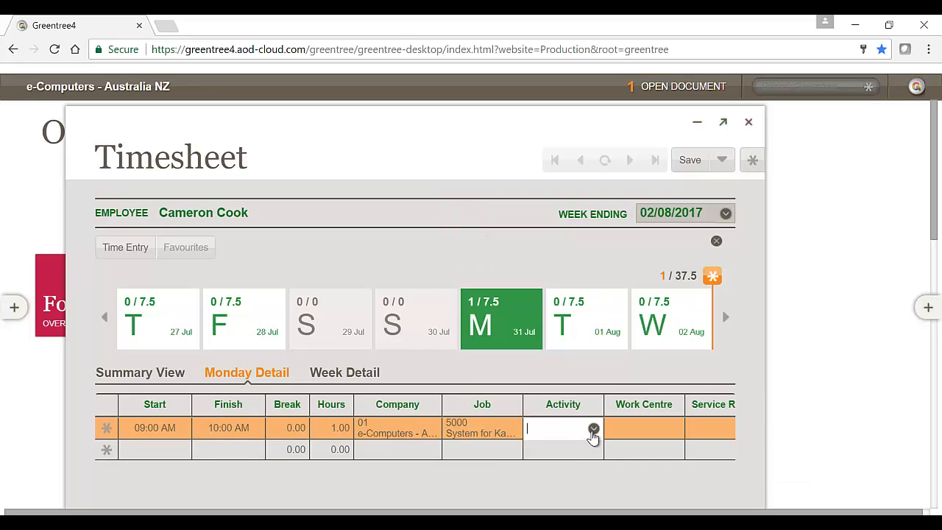
left_click(555, 340)
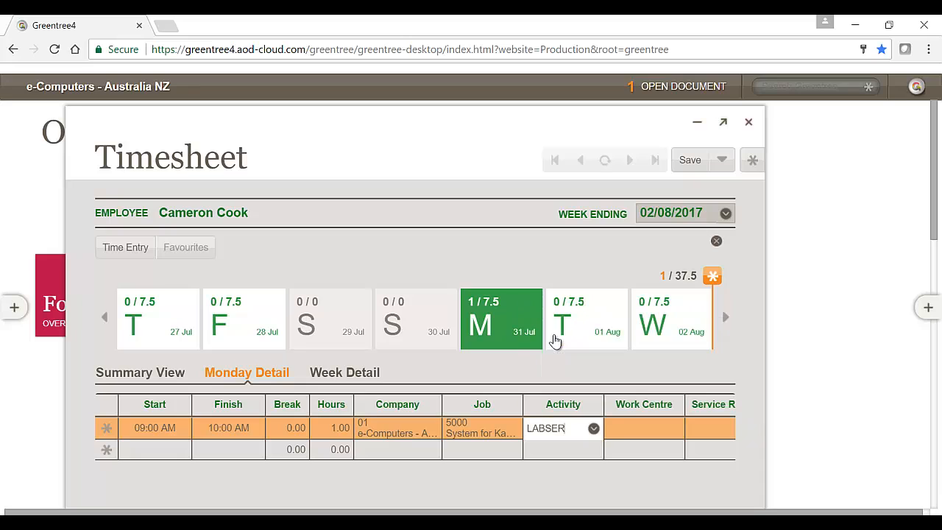
left_click(612, 434)
key("Tab")
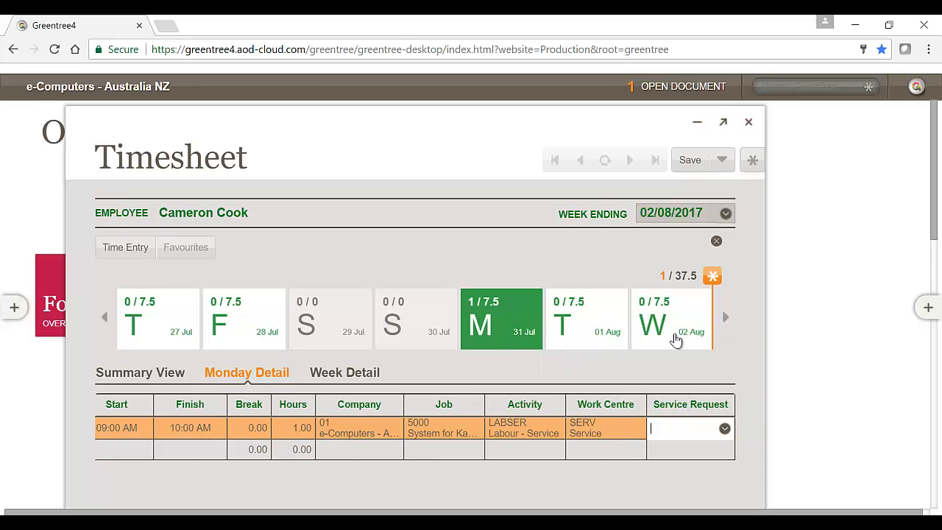
left_click(691, 163)
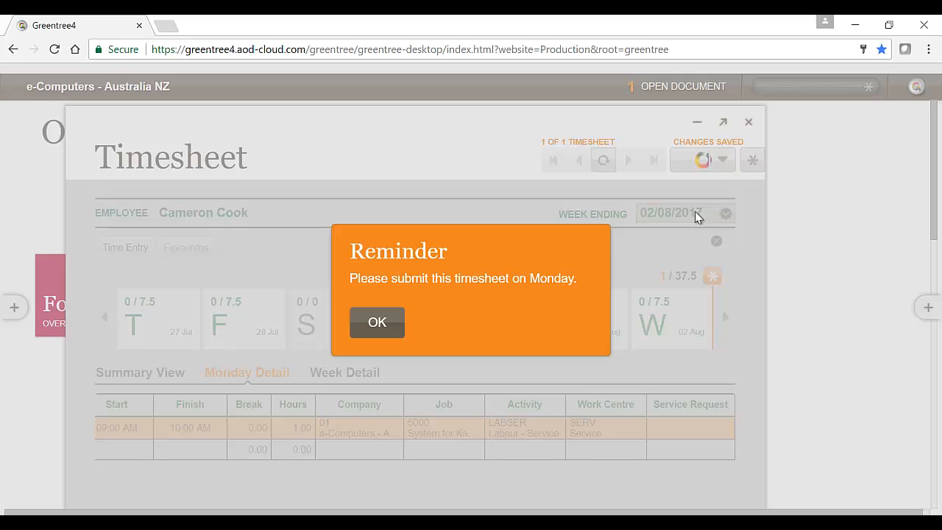
left_click(377, 326)
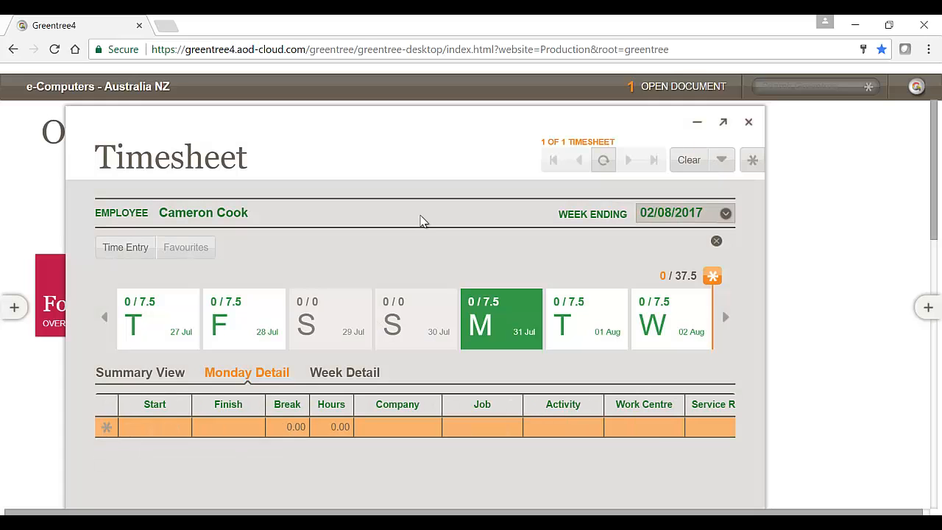
Submit the whole timesheet for the week ending 02/08/2017, accepting the hours warnings, and close the timesheet
left_click(721, 159)
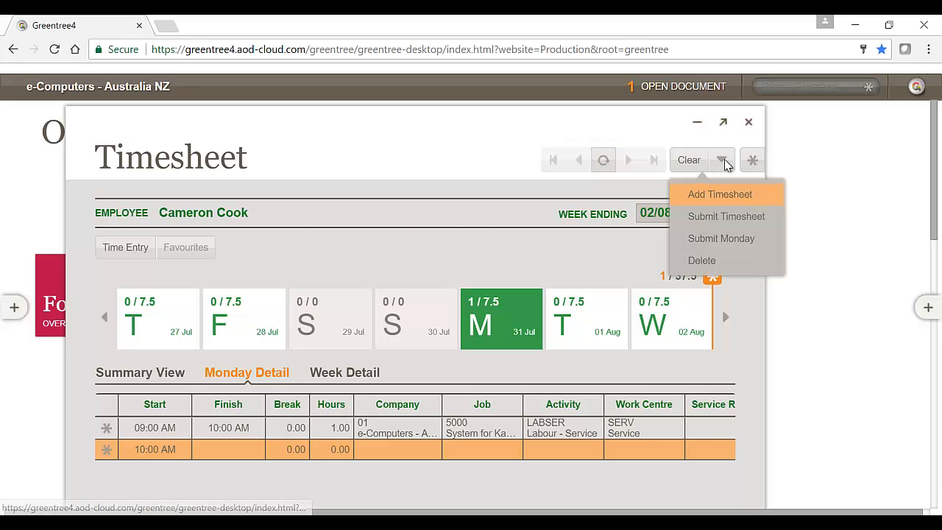
left_click(726, 217)
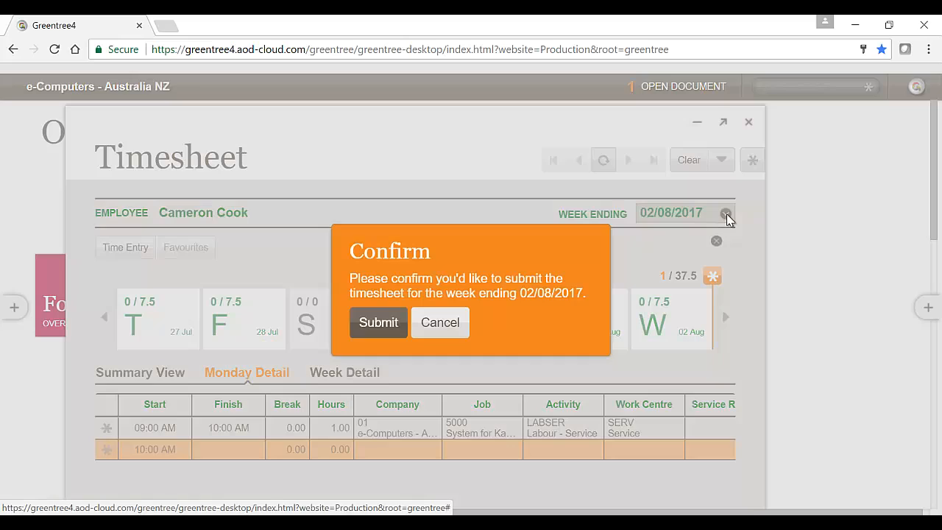
left_click(380, 324)
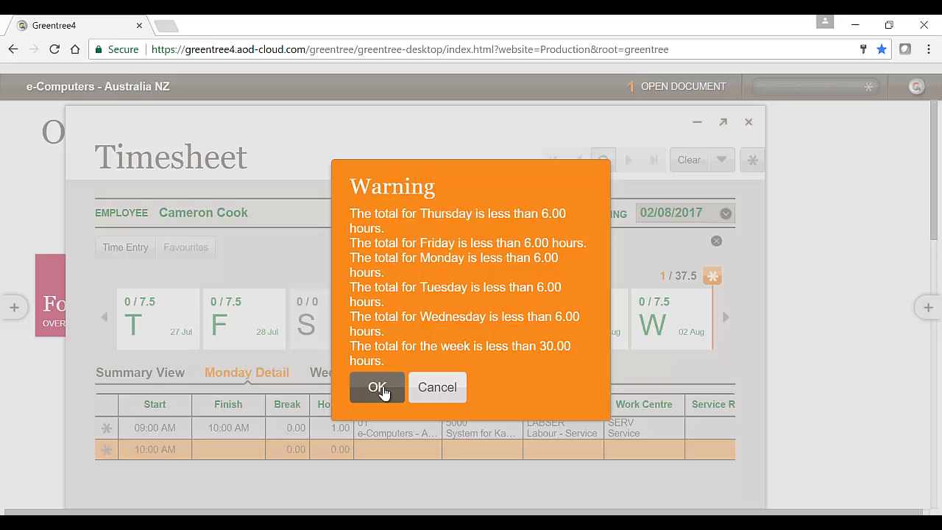
left_click(378, 388)
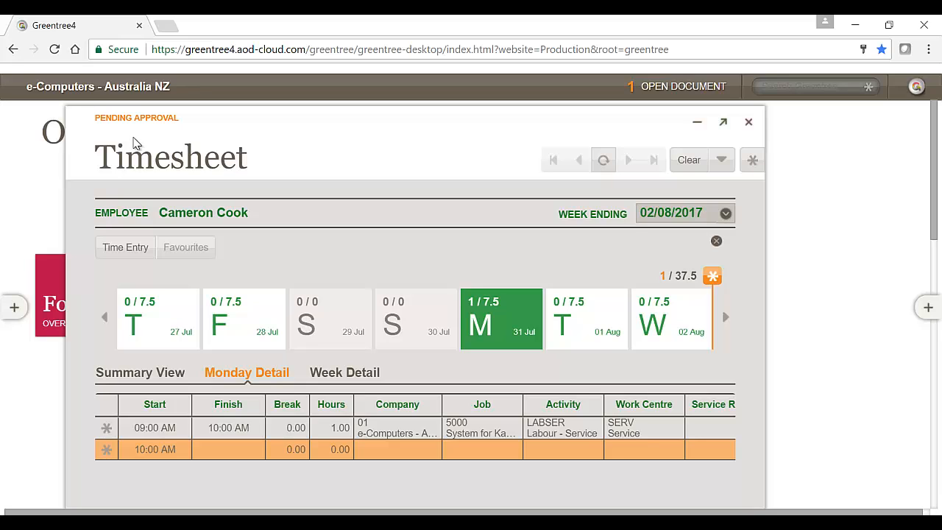
left_click(749, 126)
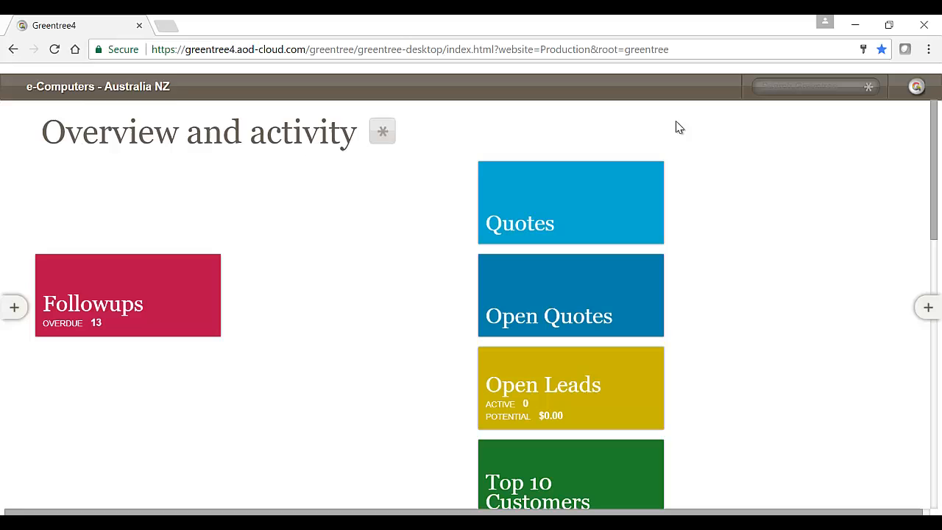
Log the employee out of the browser client
left_click(70, 89)
left_click(114, 280)
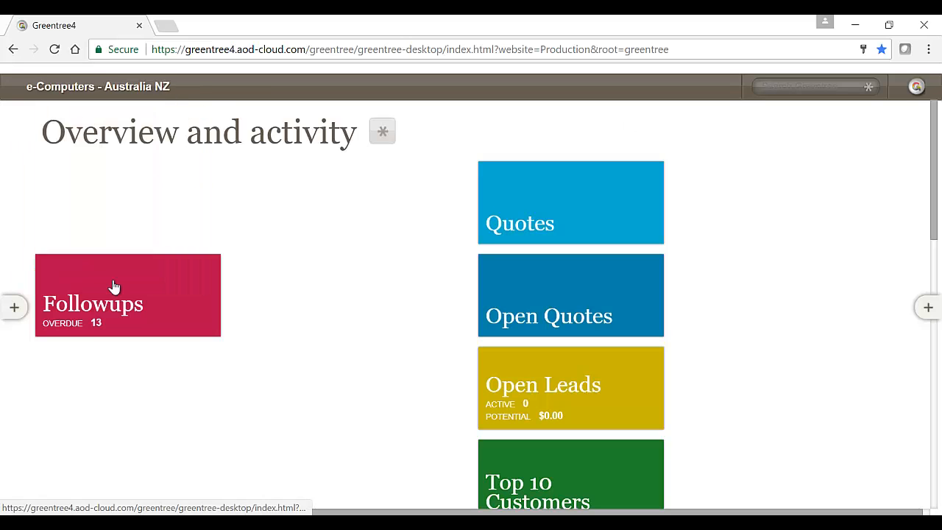
left_click(365, 316)
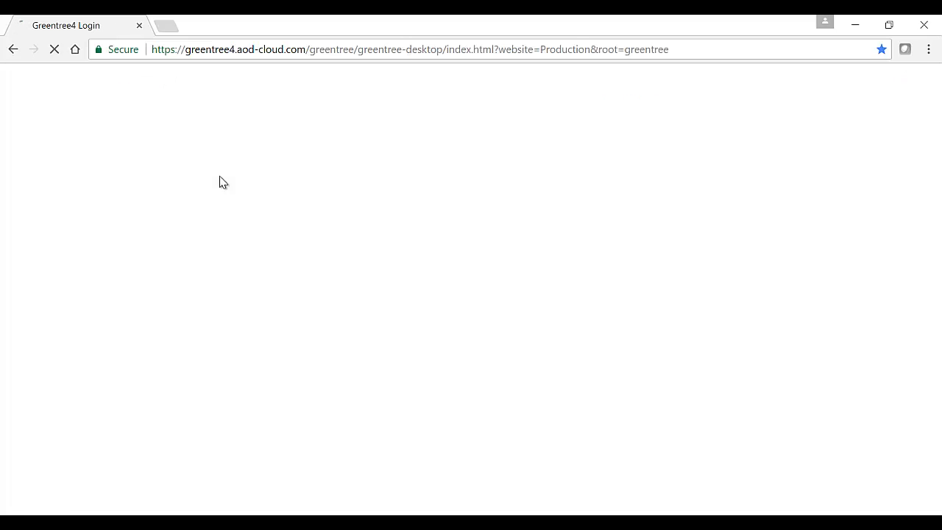
Replace the prefilled username with the approver's, enter the account password and log in
left_click(450, 253)
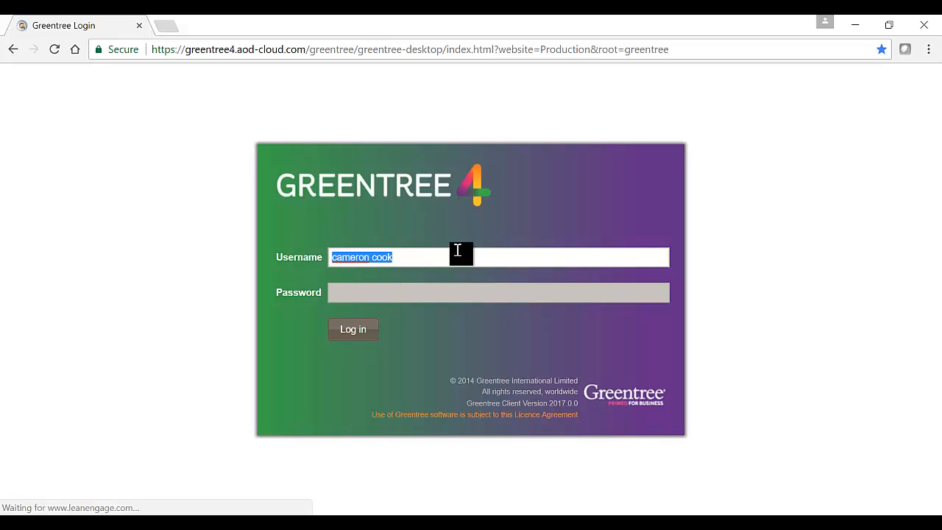
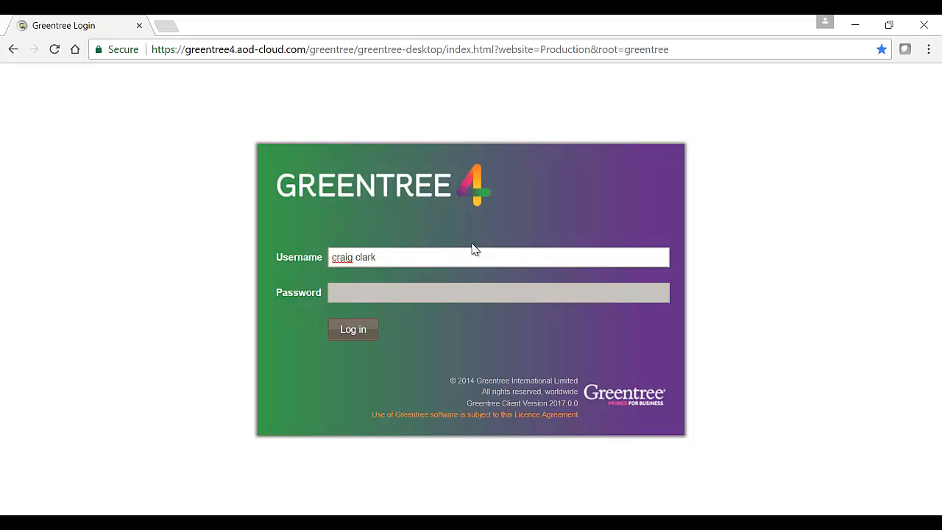
key("Tab")
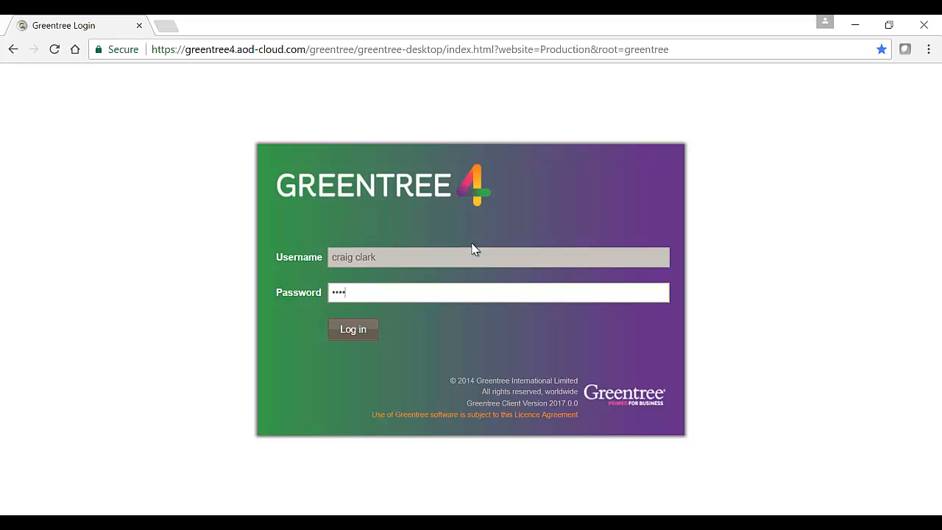
key("Return")
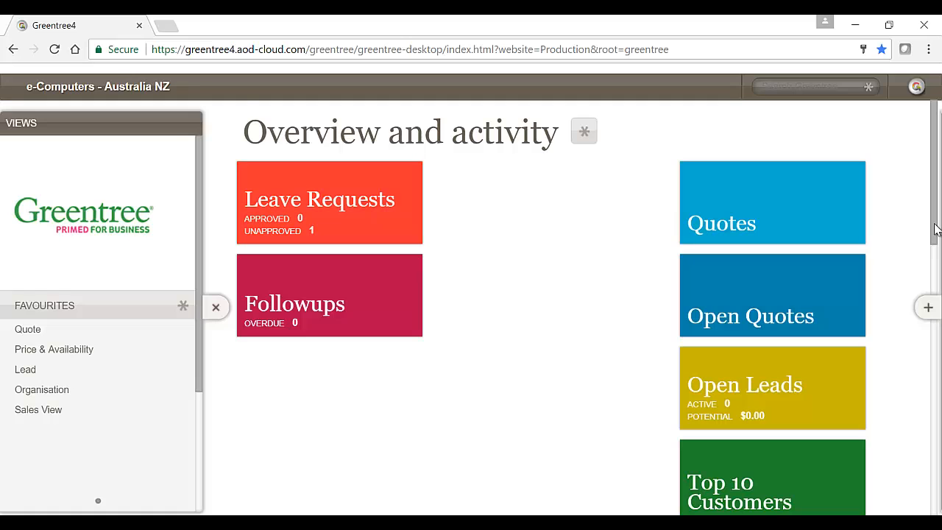
Open Timesheet Review from the Process options for timesheets and collapse the menu pane
left_click_drag(935, 231, 933, 203)
left_click(927, 309)
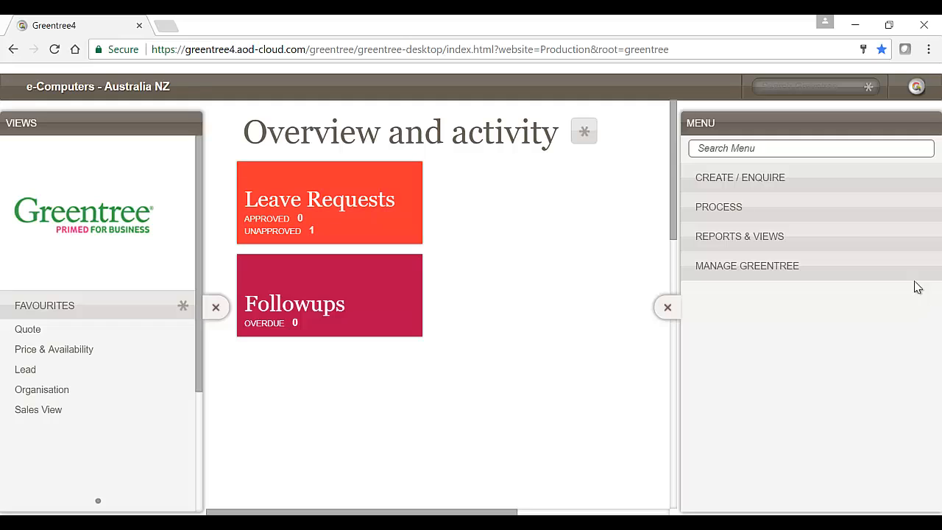
left_click(720, 210)
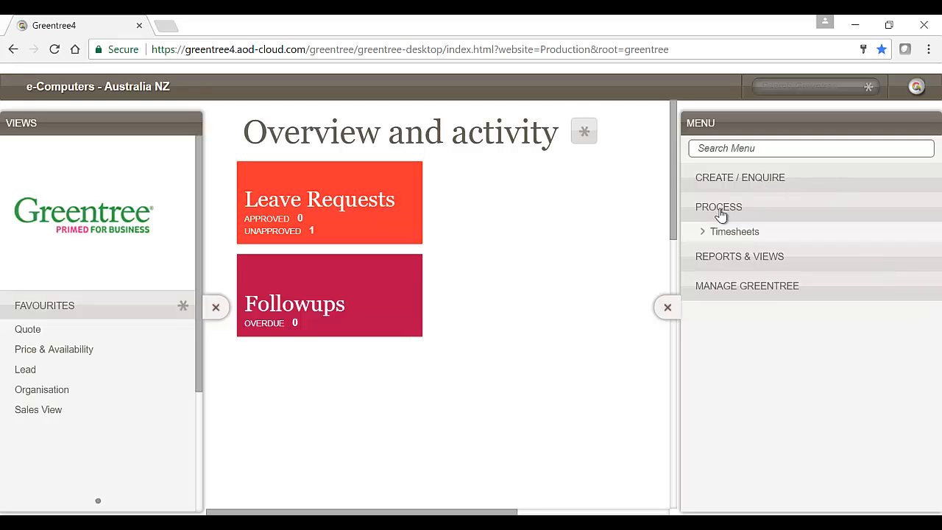
left_click(750, 243)
left_click(763, 260)
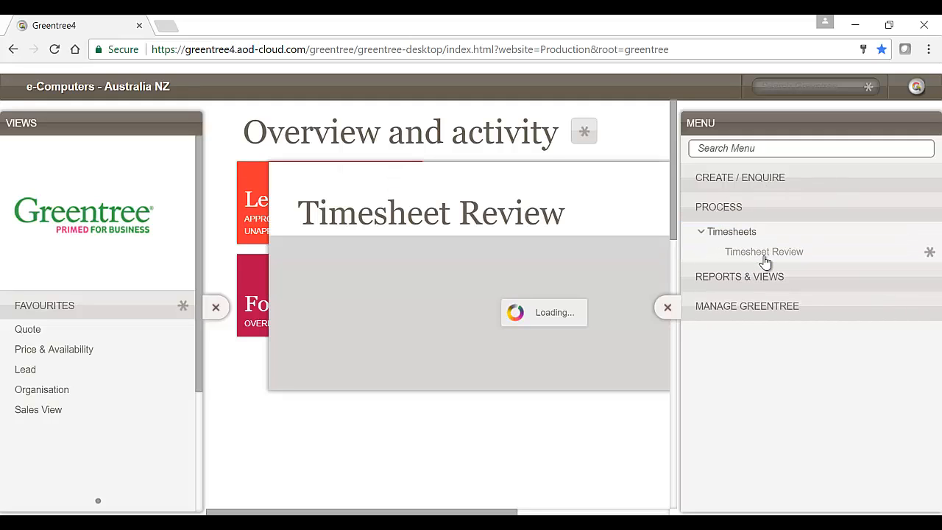
left_click(667, 307)
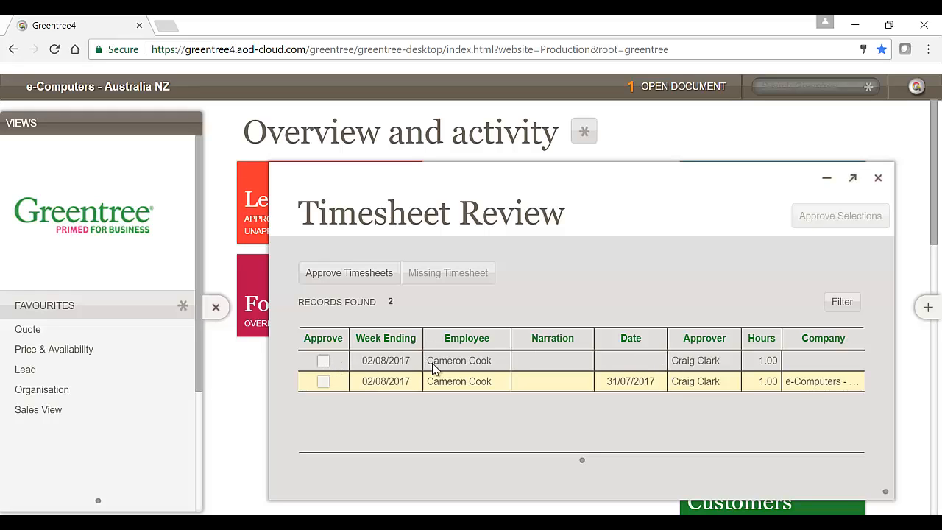
Tick and clear the approval of the weekly summary record and the 31/07/2017 record in turn, and close Timesheet Review
left_click(490, 369)
left_click(491, 381)
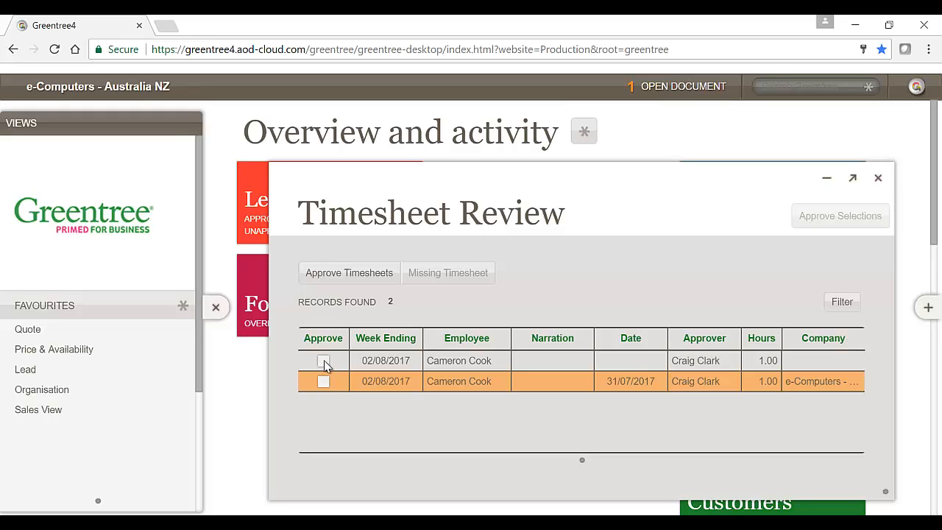
left_click(326, 364)
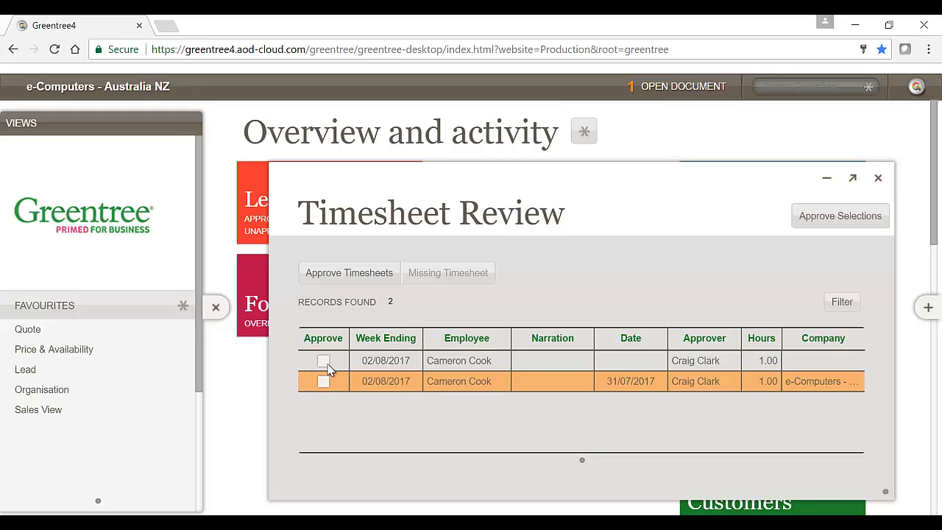
left_click(324, 363)
left_click(328, 365)
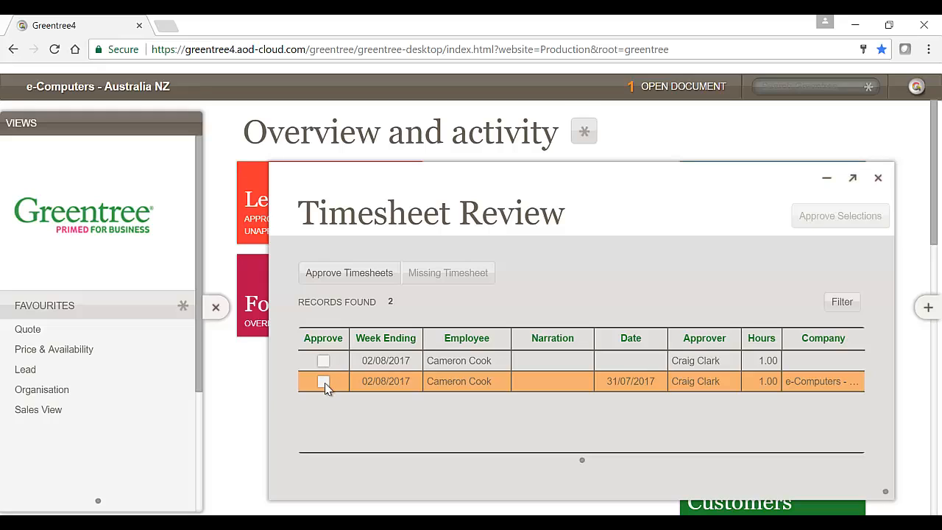
left_click(325, 381)
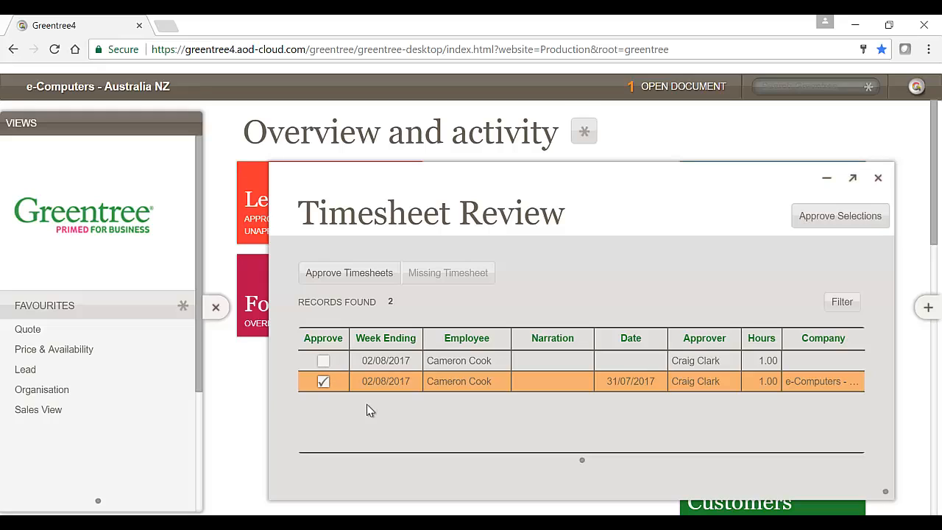
left_click(323, 381)
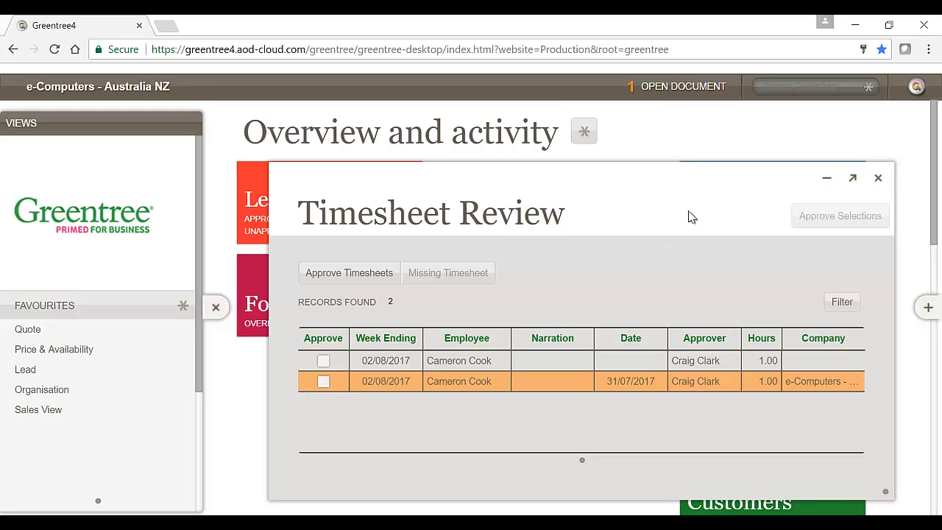
left_click(879, 179)
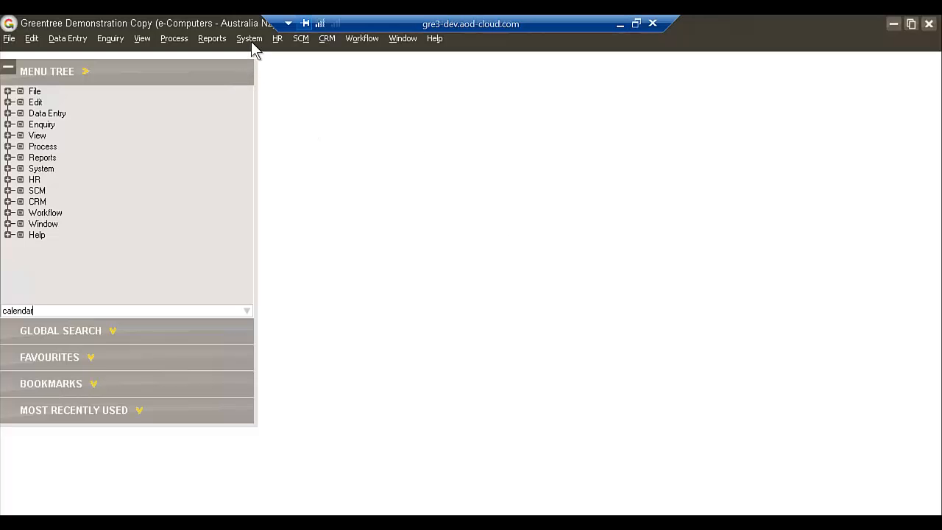
Open User Maintenance from the system setup options, load the approver's user record and open its User Preferences
left_click(251, 40)
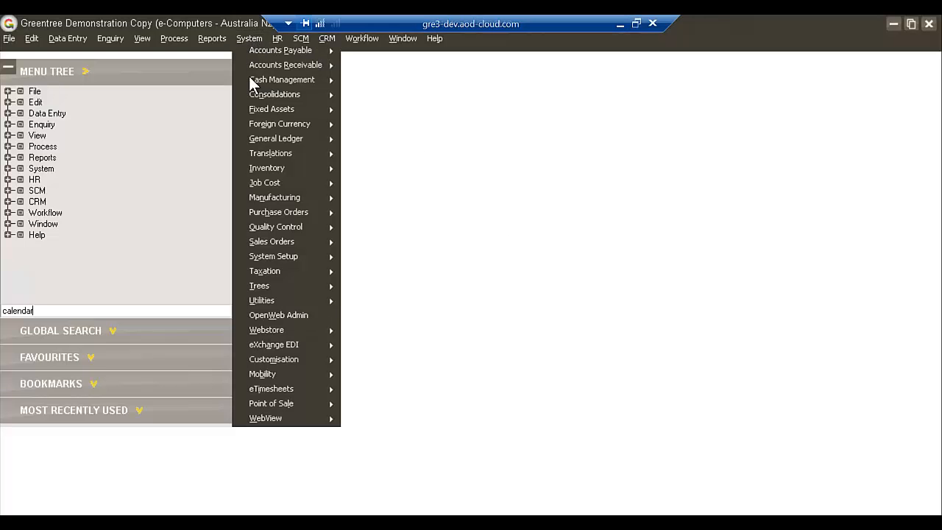
mouse_move(309, 257)
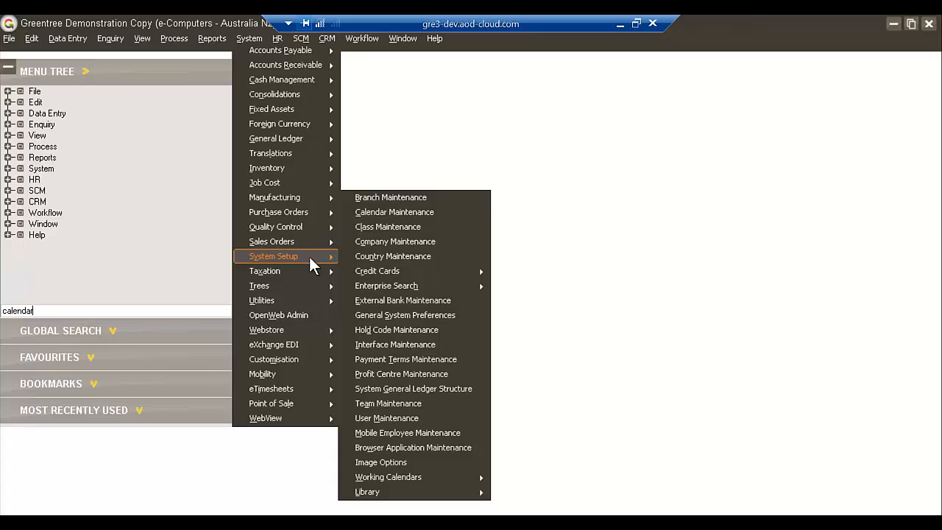
left_click(398, 417)
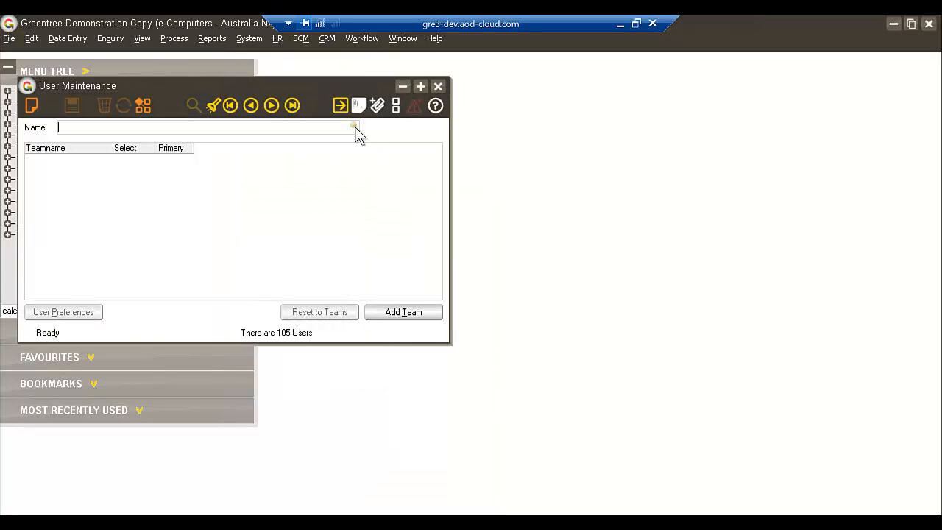
left_click(352, 130)
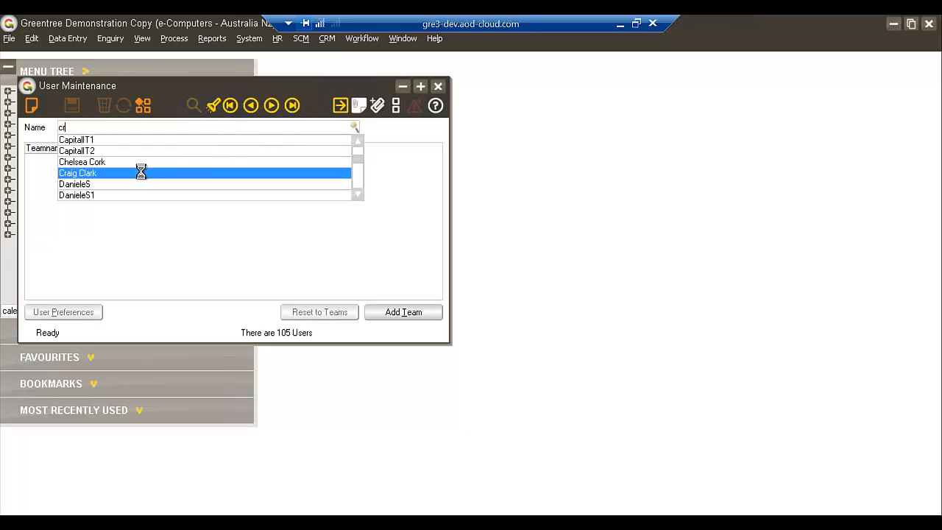
left_click(139, 175)
left_click(95, 311)
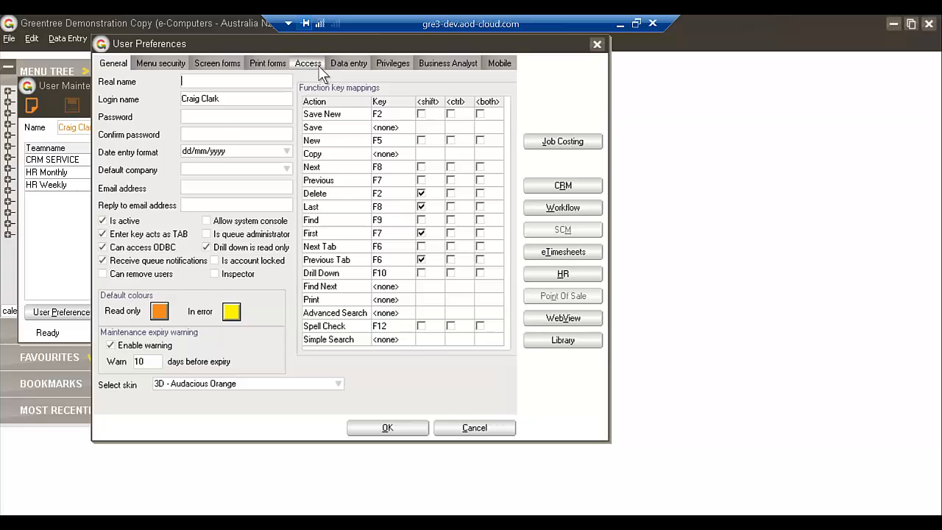
Grant the approver browser client access to the mobile Approvers module in the suite access settings, accept the change and close User Maintenance
left_click(320, 70)
left_click(399, 76)
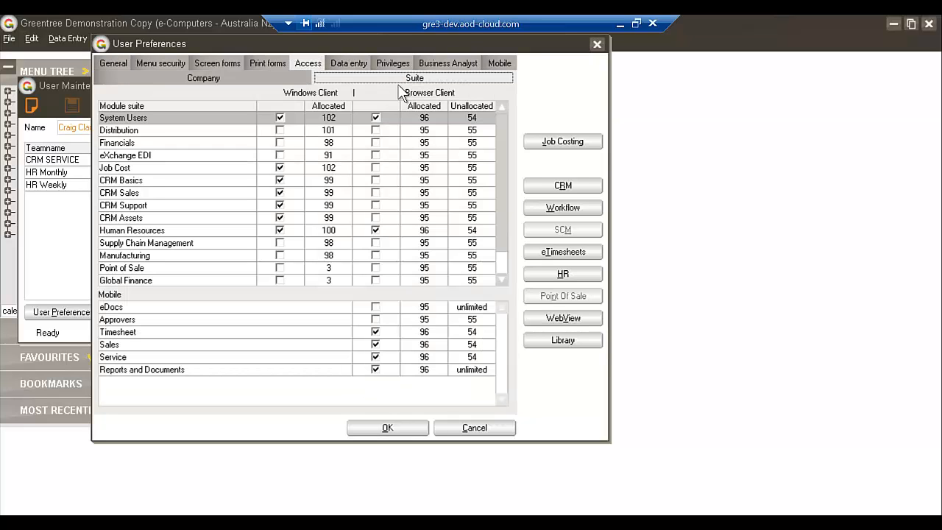
left_click(375, 318)
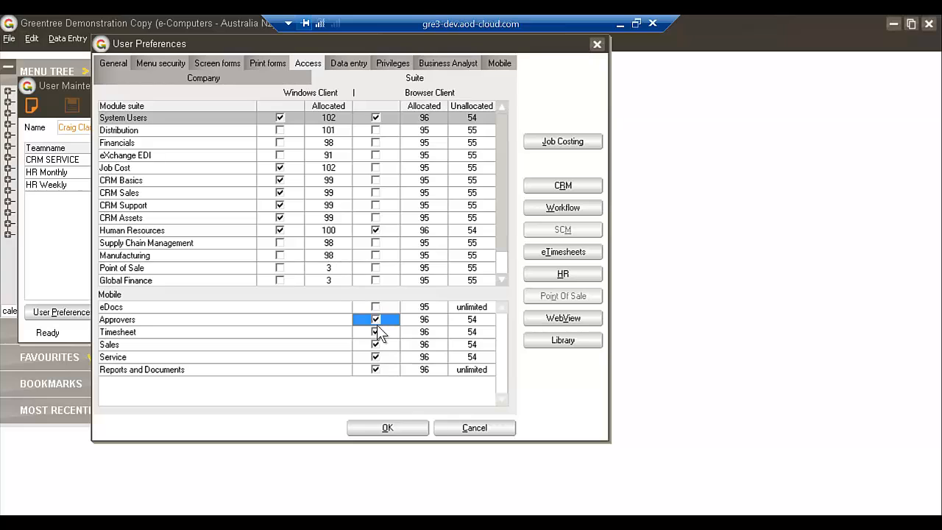
left_click(388, 427)
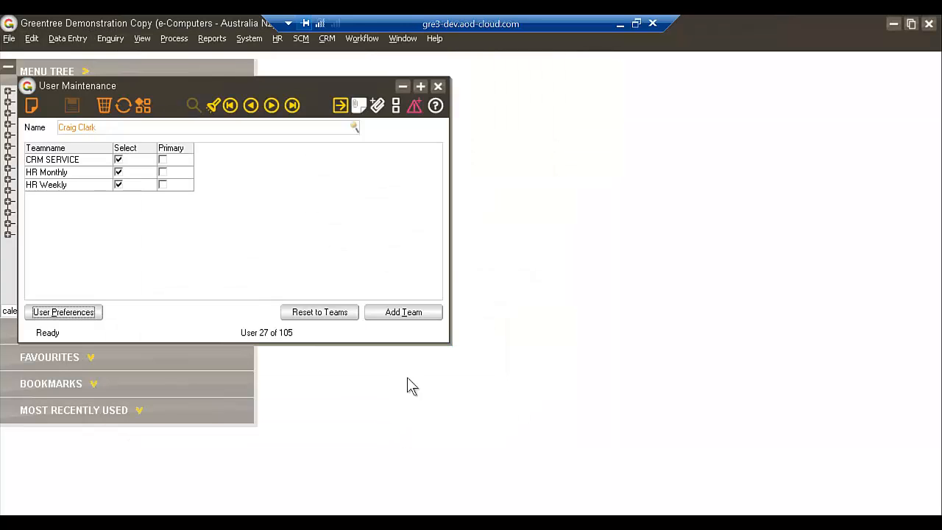
left_click(438, 86)
Switch to the browser client, log the approver out and log back in with the account password
left_click(621, 25)
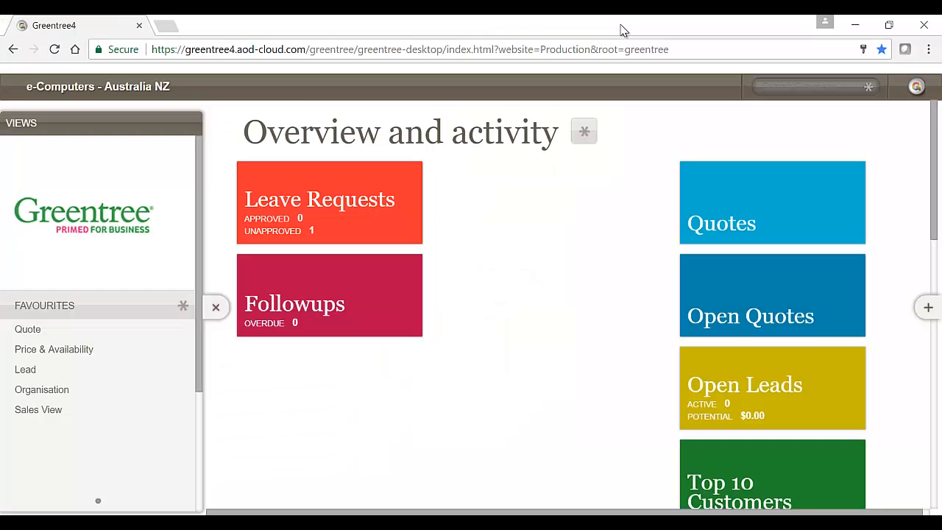
left_click(109, 84)
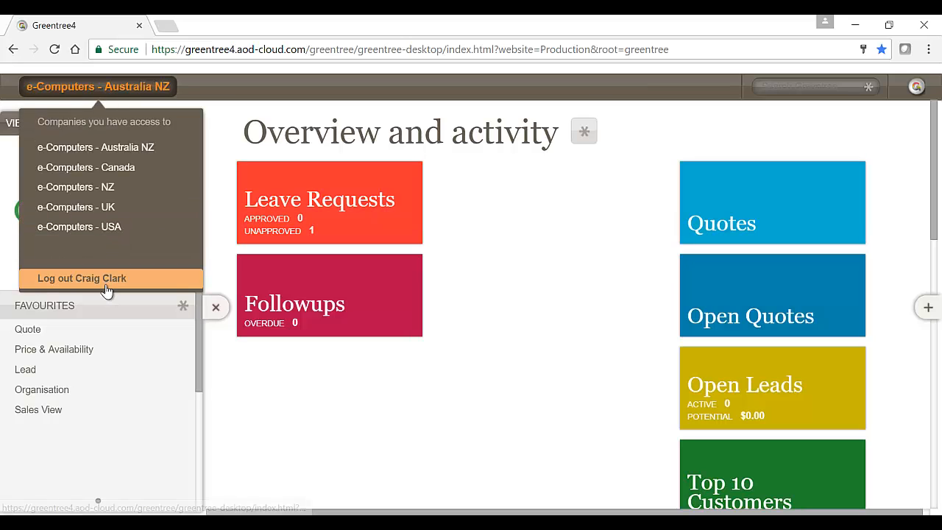
left_click(106, 287)
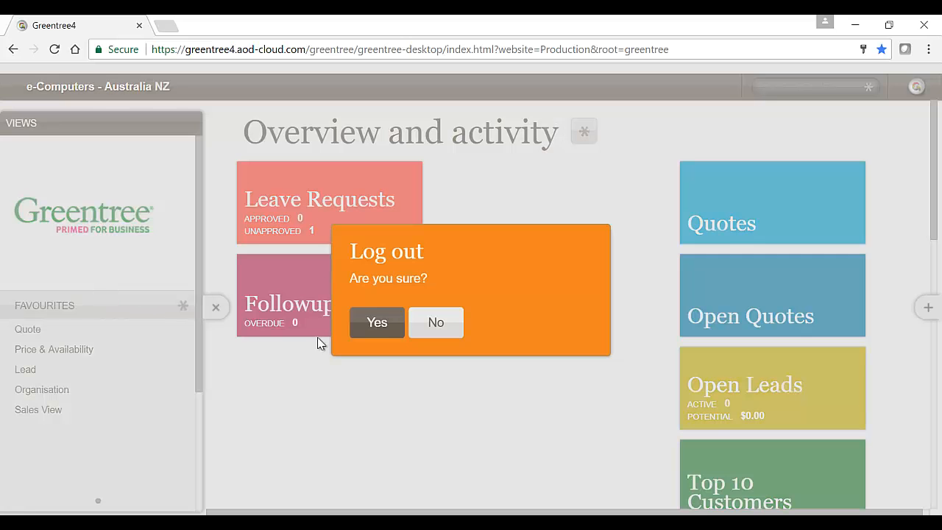
left_click(374, 322)
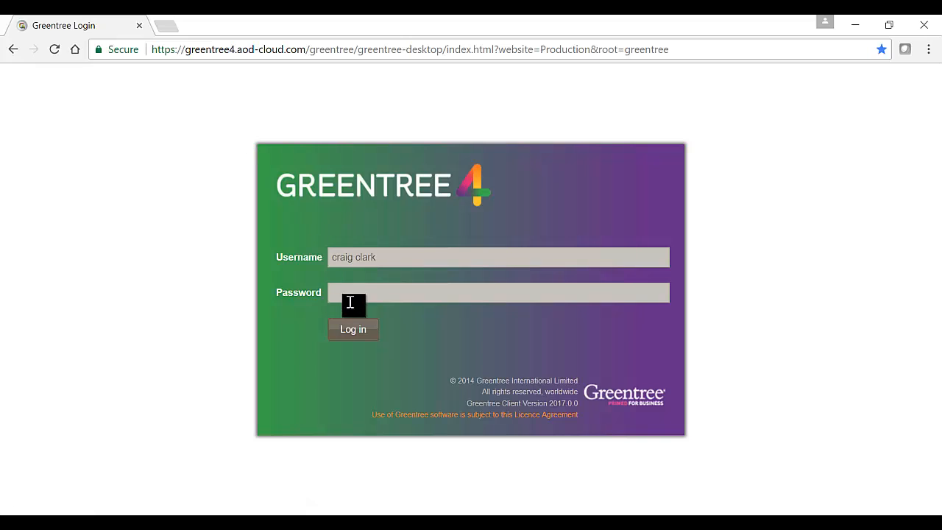
left_click(383, 293)
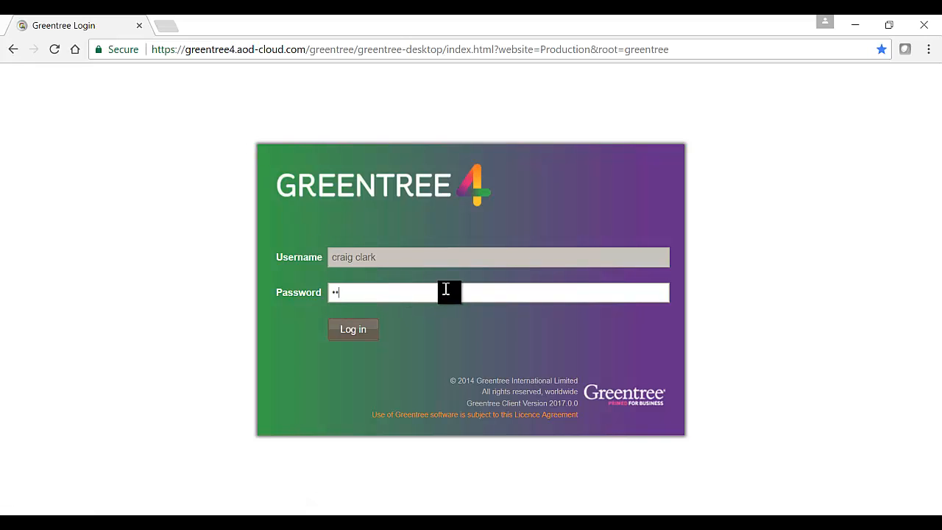
left_click(361, 330)
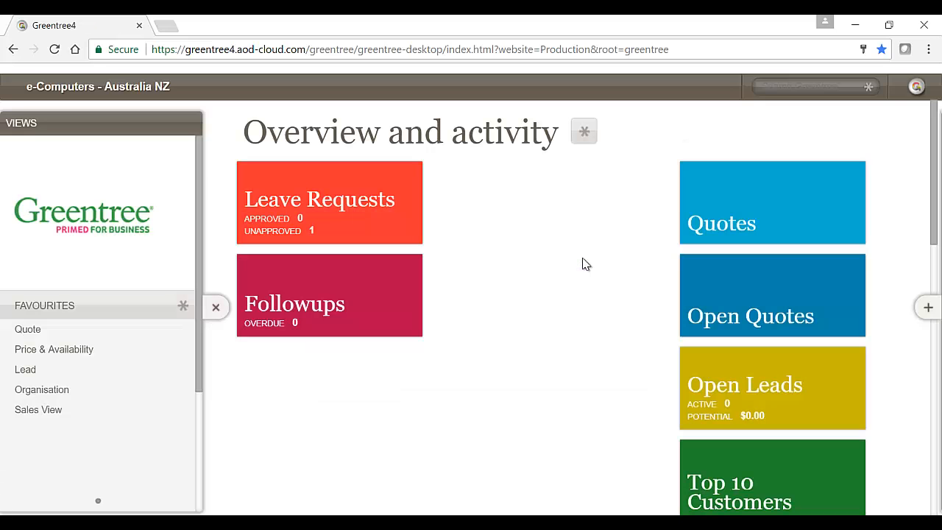
Expand the Approvals tile on the overview, list its record types awaiting approval and minimise the tile
scroll(913, 420, "down", 8)
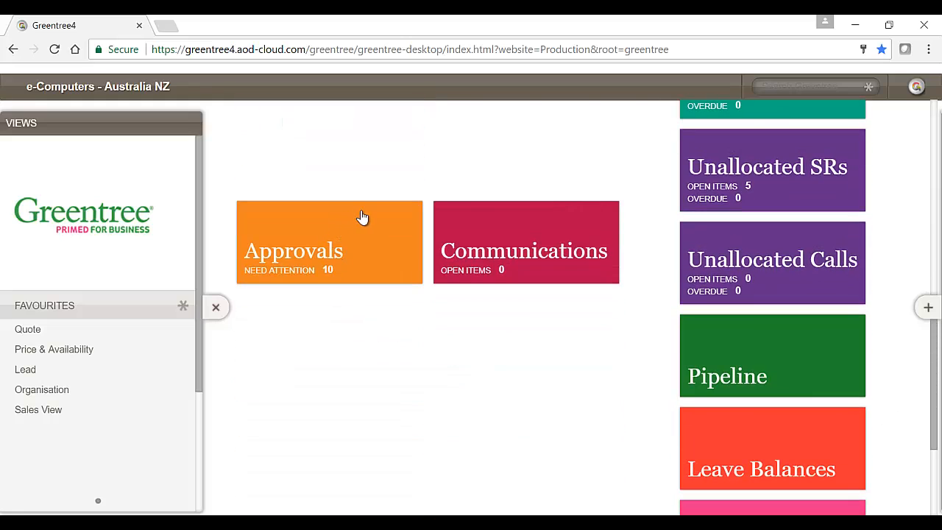
left_click(336, 216)
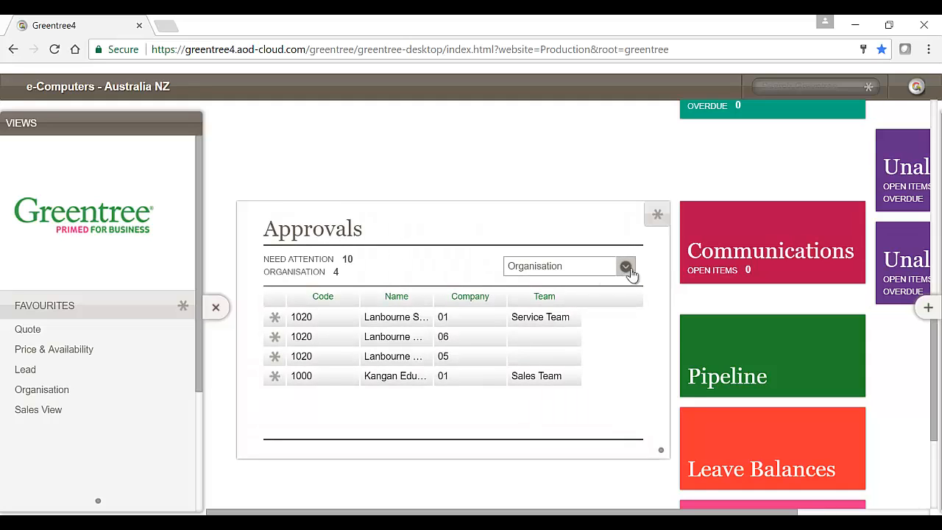
left_click(628, 270)
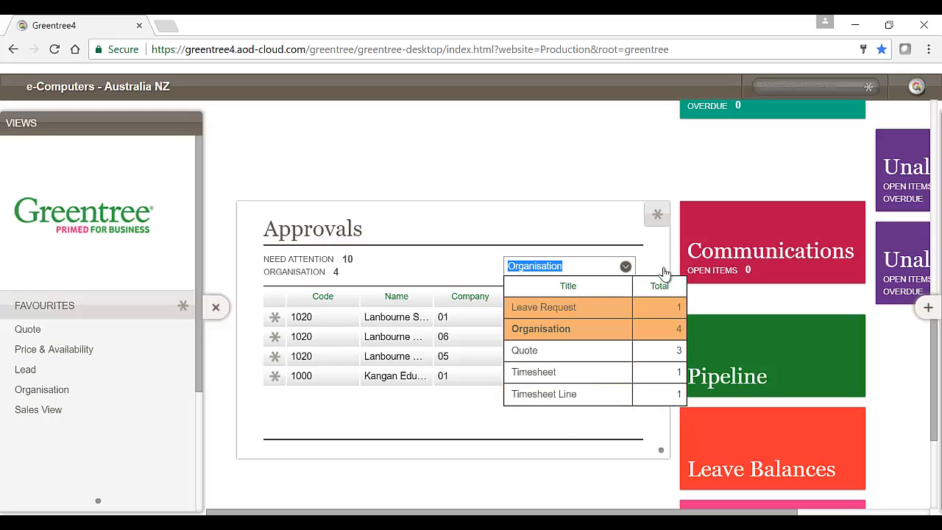
left_click(655, 216)
left_click(655, 215)
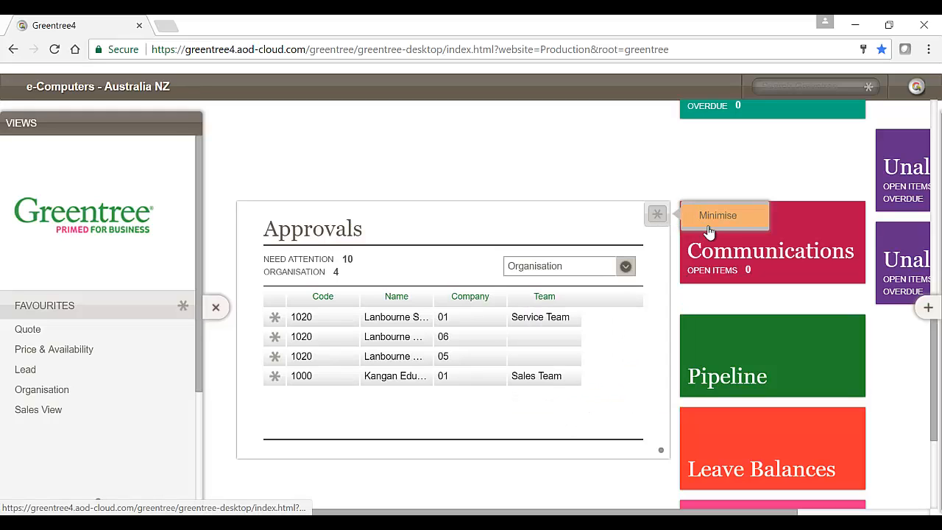
left_click(706, 214)
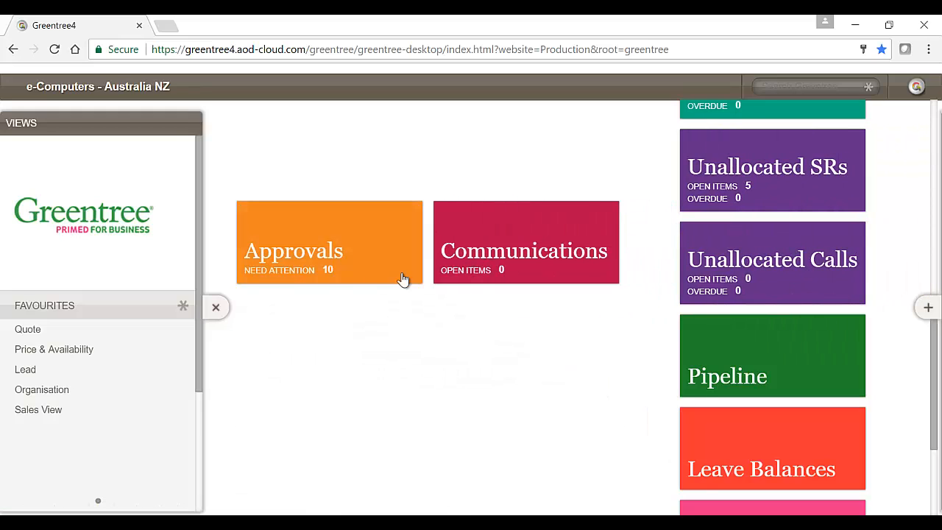
Reopen the Approvals tile, examine how leave requests, quotes and timesheets are grouped for approval, and collapse it again
left_click(383, 219)
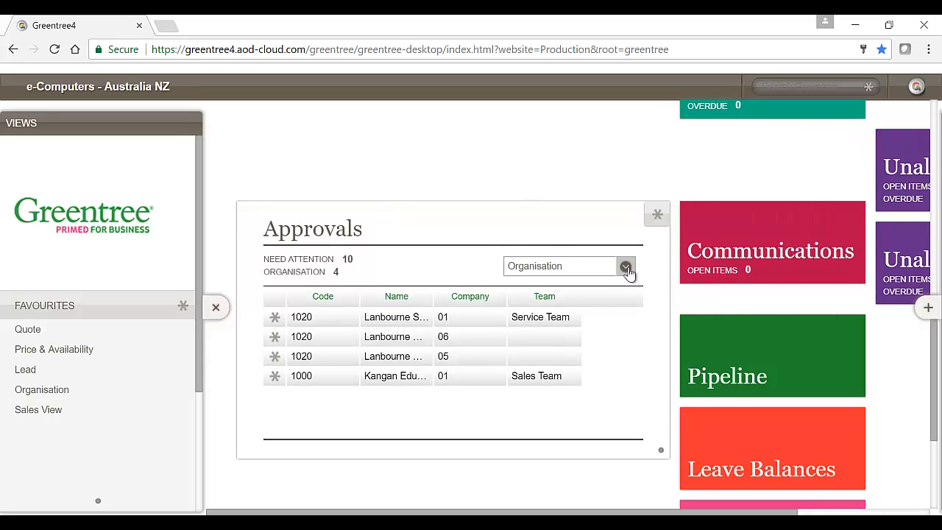
left_click(626, 269)
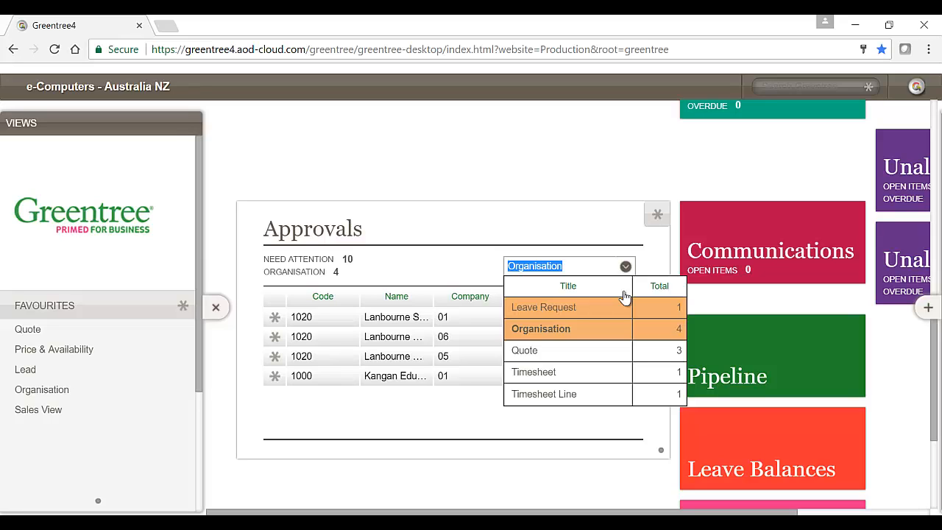
left_click(657, 218)
left_click(695, 216)
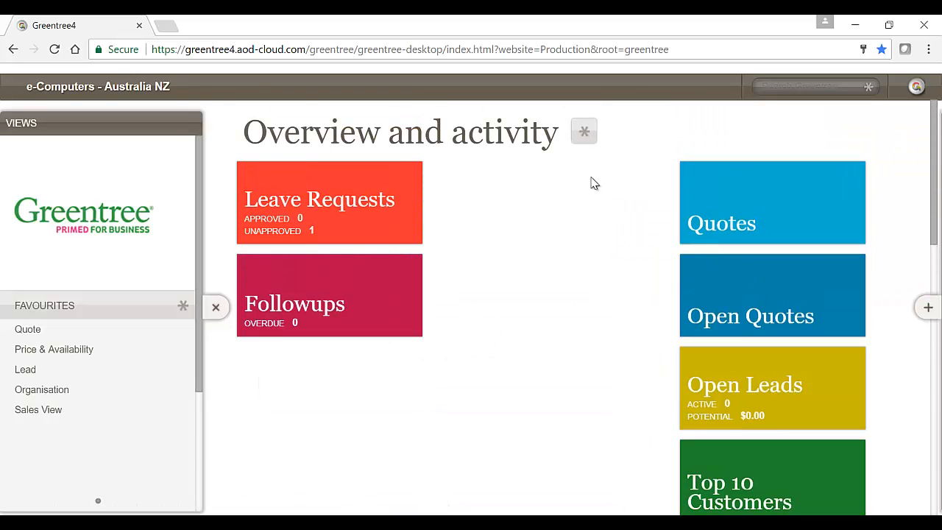
Log the approver out of the browser client and confirm the logout
left_click(65, 87)
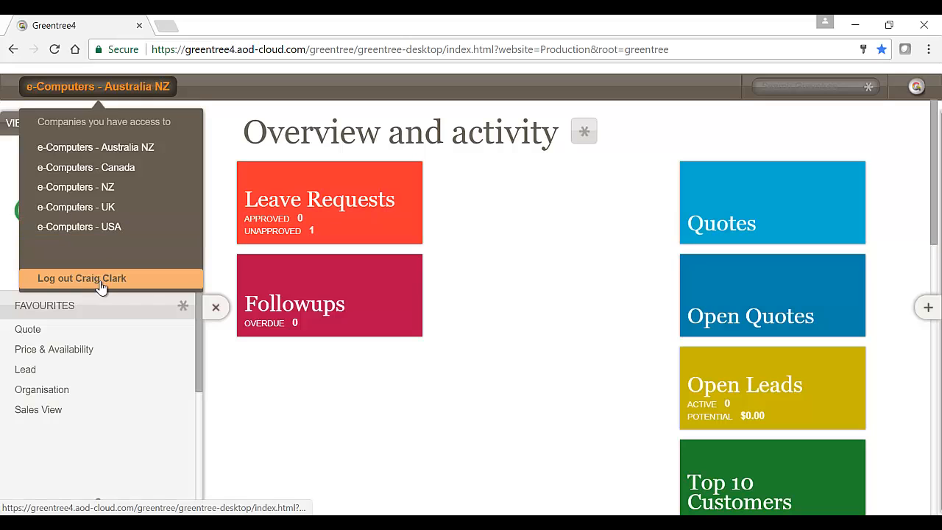
left_click(101, 280)
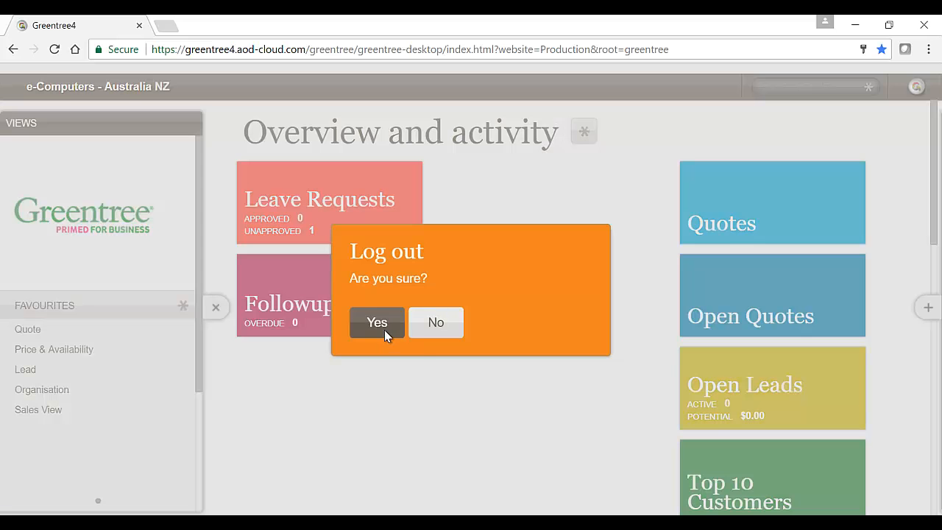
left_click(376, 324)
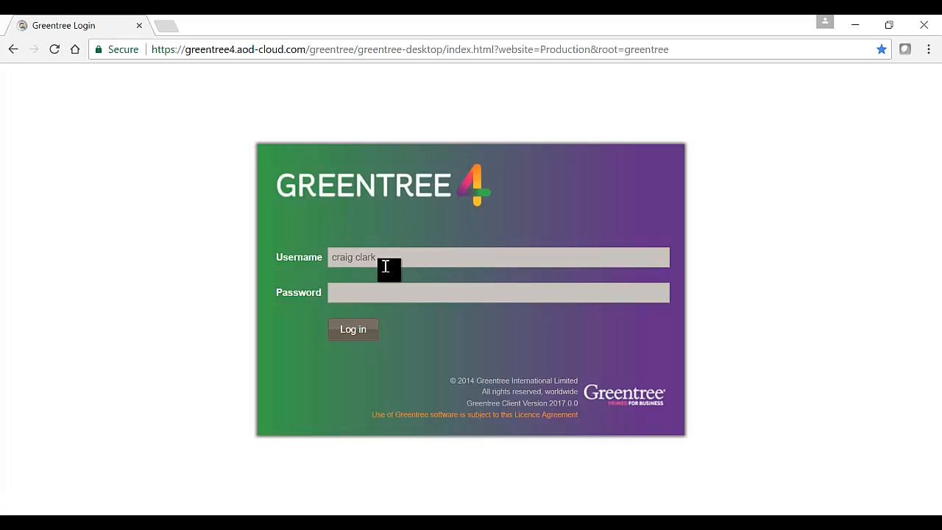
Log in with the employee's username and account password, collapse the Views pane and expand the Menu pane
left_click(387, 264)
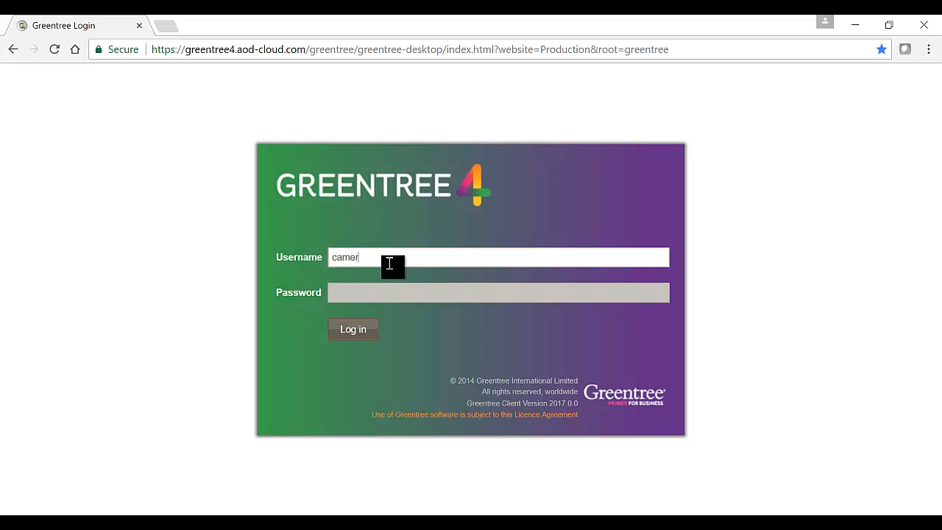
key("Tab")
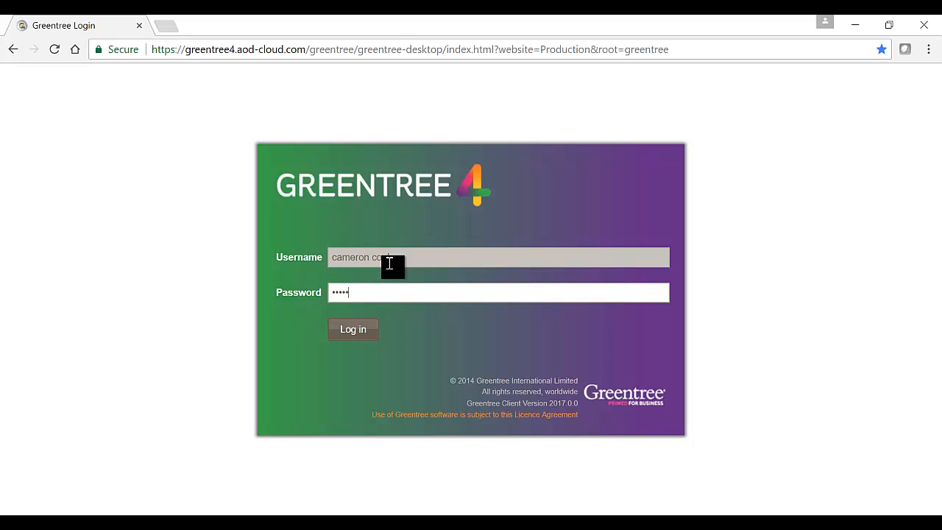
left_click(353, 329)
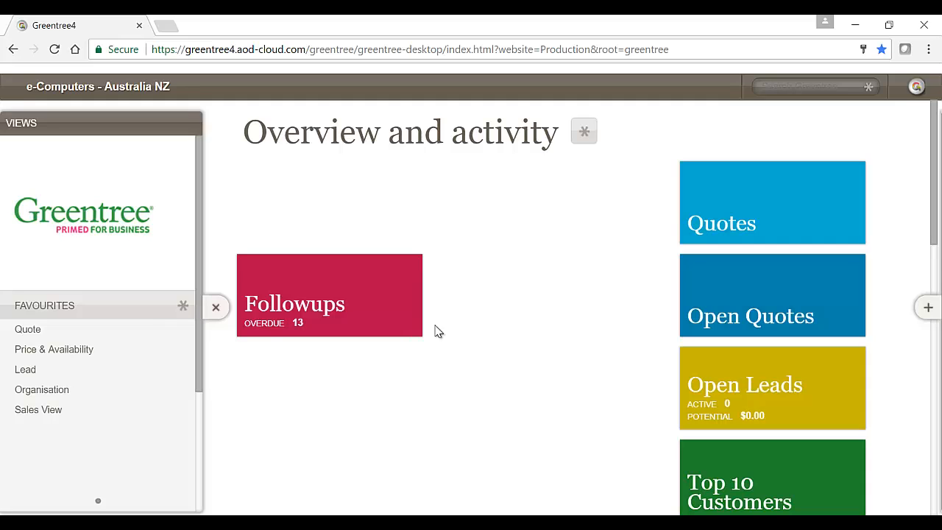
left_click(216, 307)
left_click(928, 308)
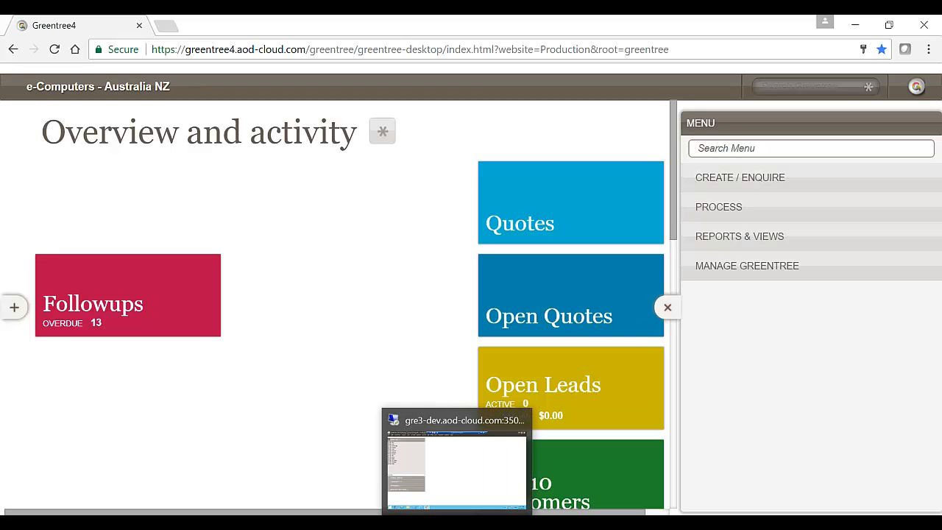
Switch to the remote Greentree desktop, view the System Leave Request Approval rule in Rule Maintenance and minimise its window
left_click(455, 524)
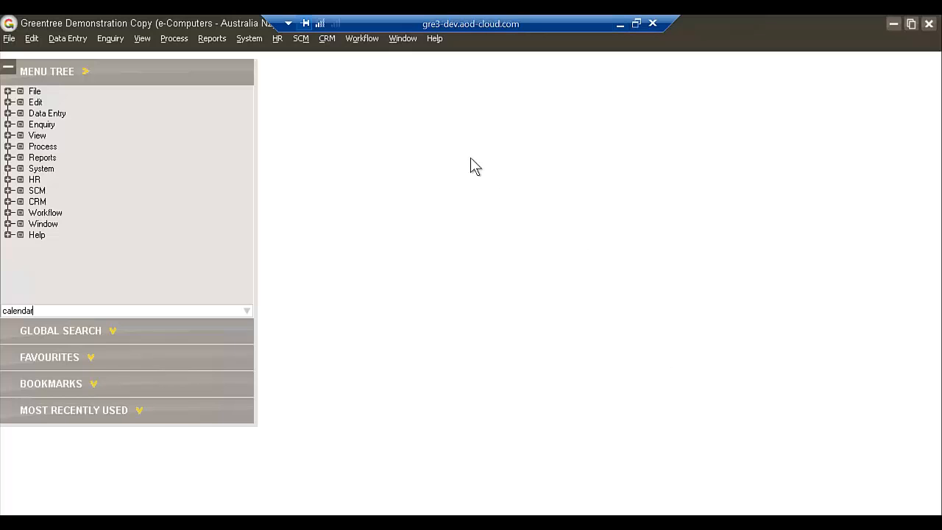
left_click(352, 40)
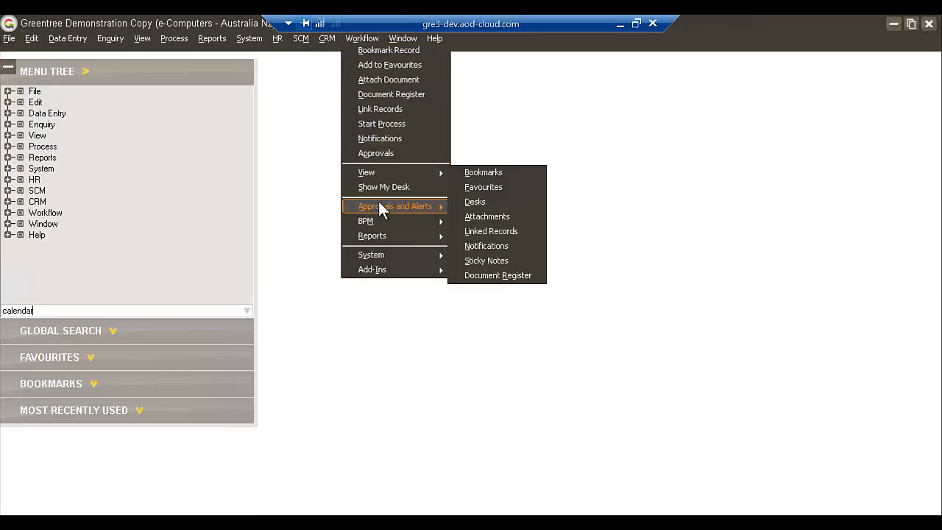
mouse_move(383, 204)
left_click(476, 209)
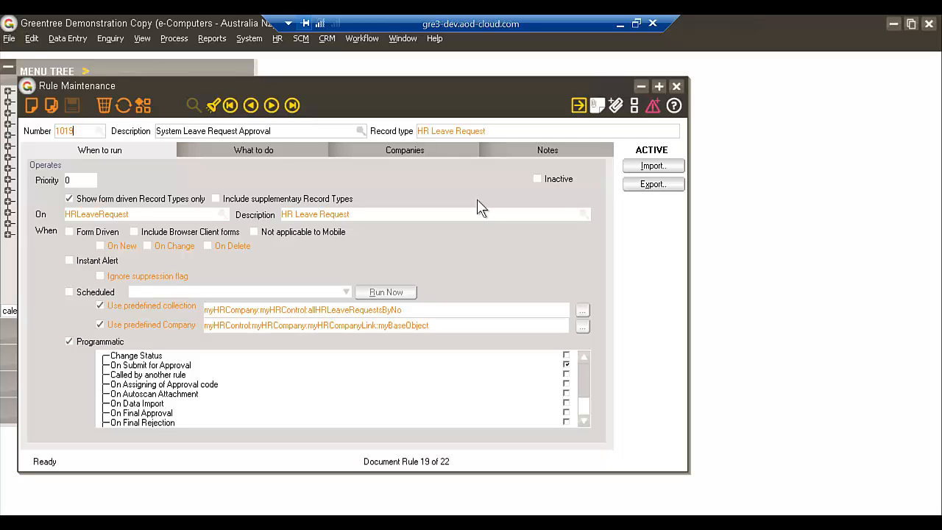
left_click(639, 87)
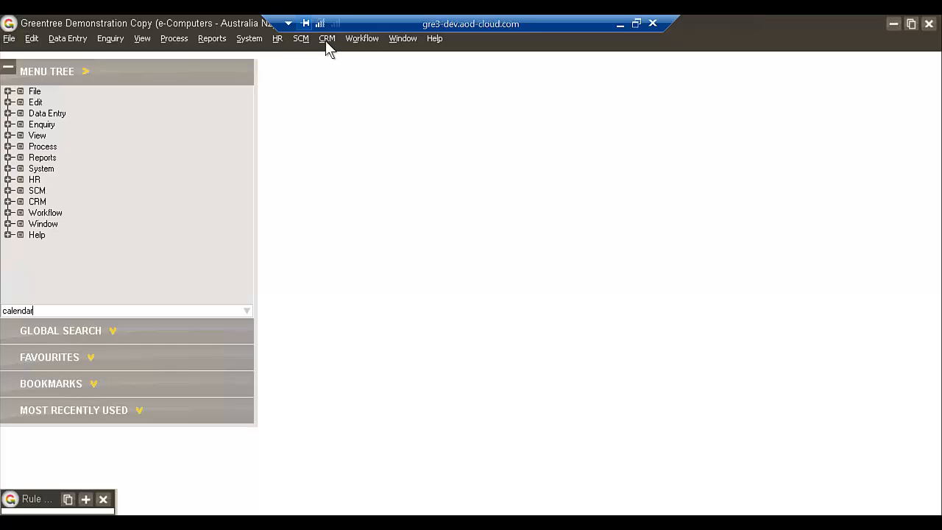
Review the leave approval methods in HR Module Control's Leave Planning settings, reselect Single Level Browser and close without saving
left_click(278, 39)
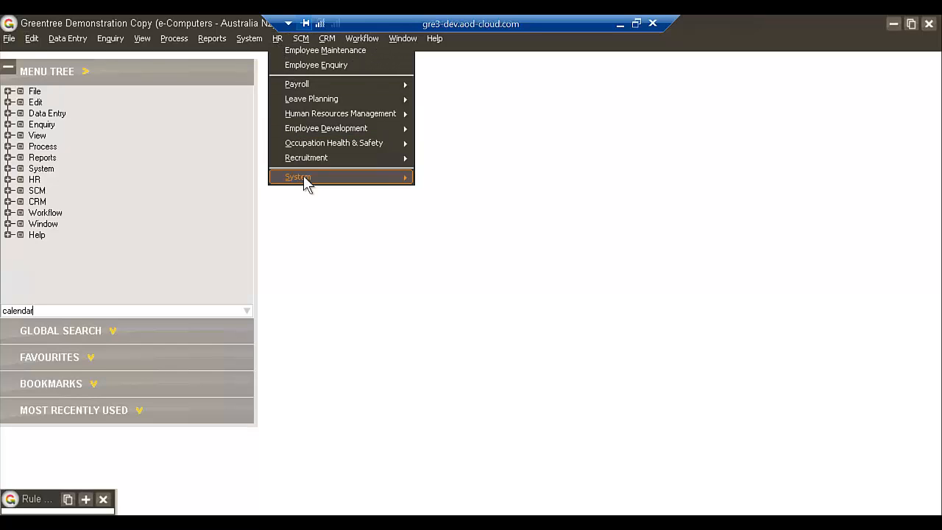
mouse_move(305, 182)
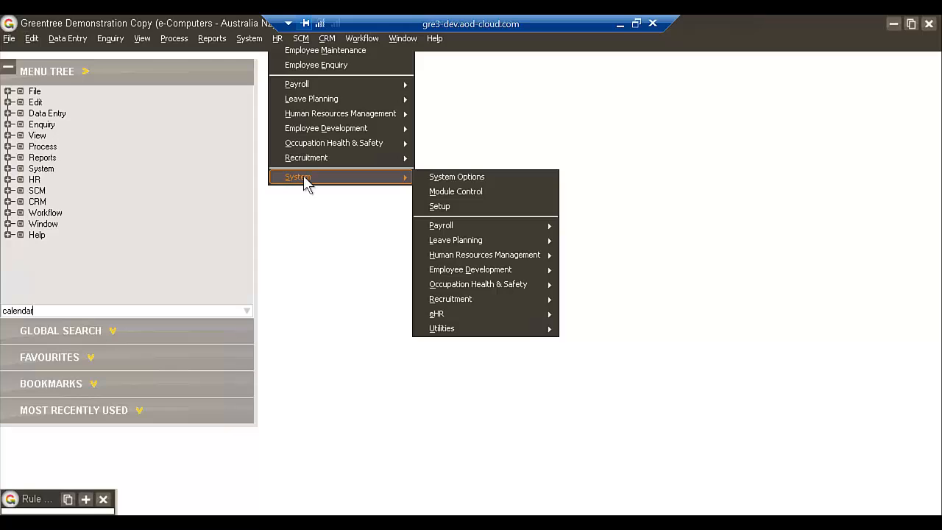
left_click(468, 193)
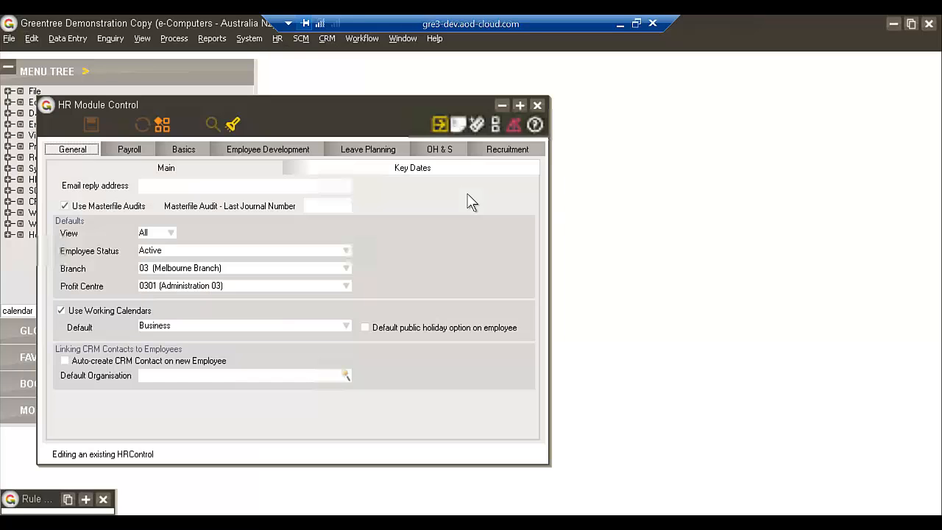
left_click(390, 151)
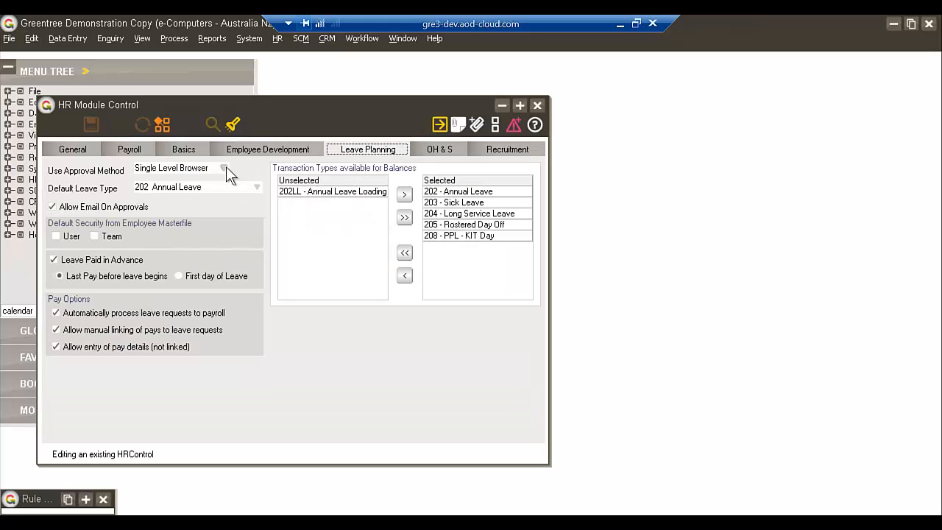
left_click(225, 168)
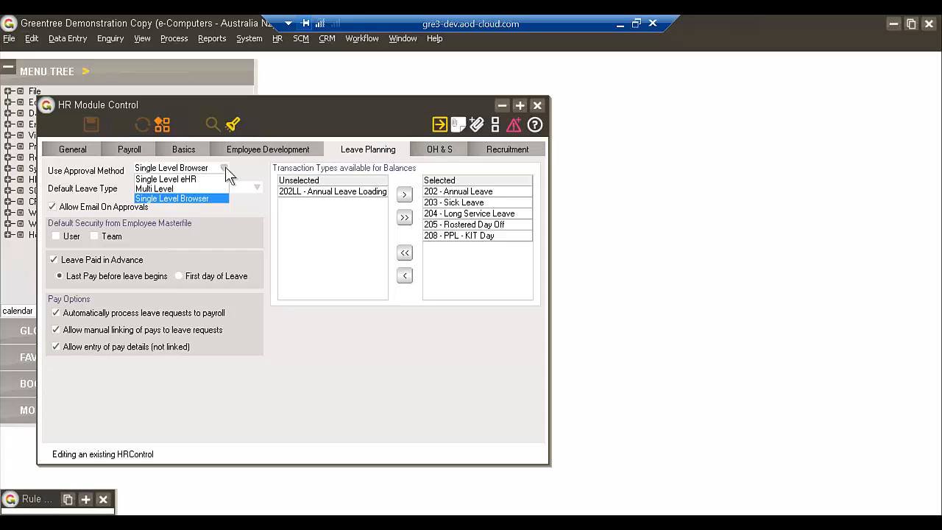
left_click(200, 200)
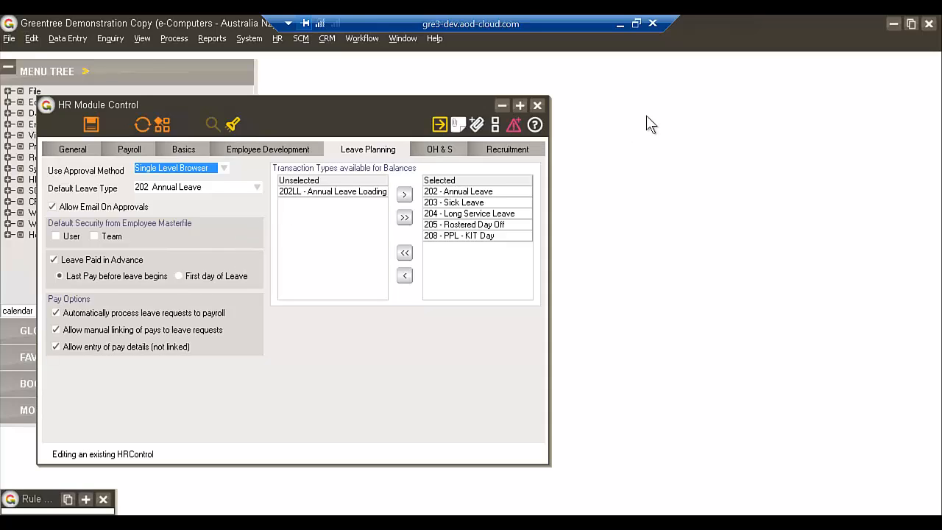
left_click(539, 106)
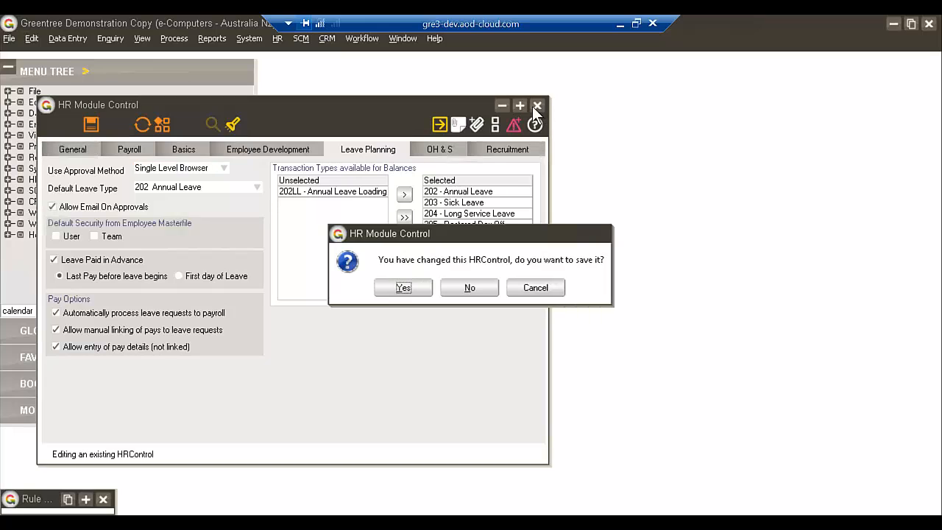
left_click(470, 287)
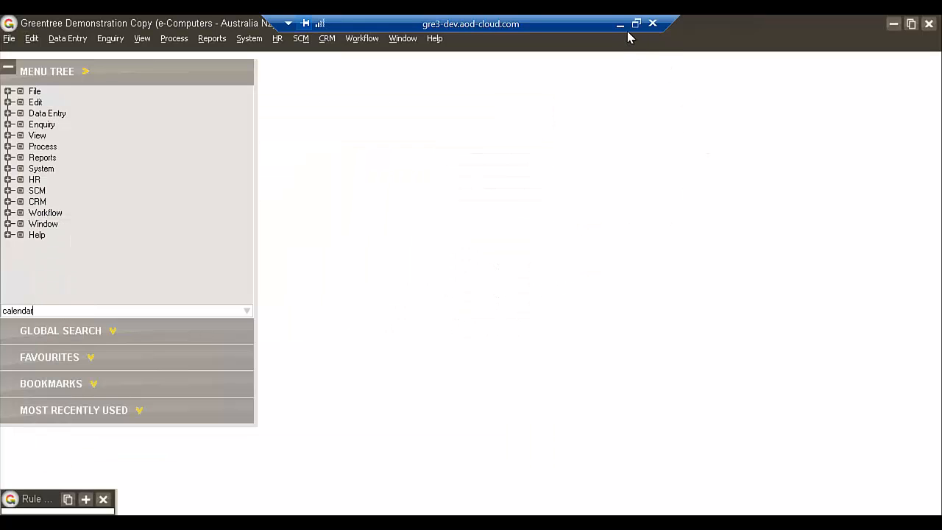
Switch to the browser client, start a new HR leave request, collapse the Menu pane and reposition the request window
left_click(618, 29)
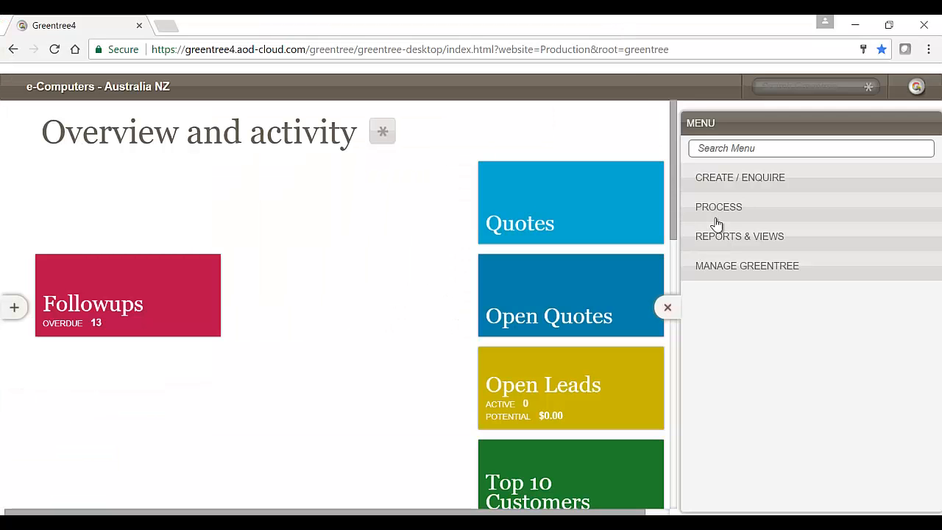
left_click(720, 182)
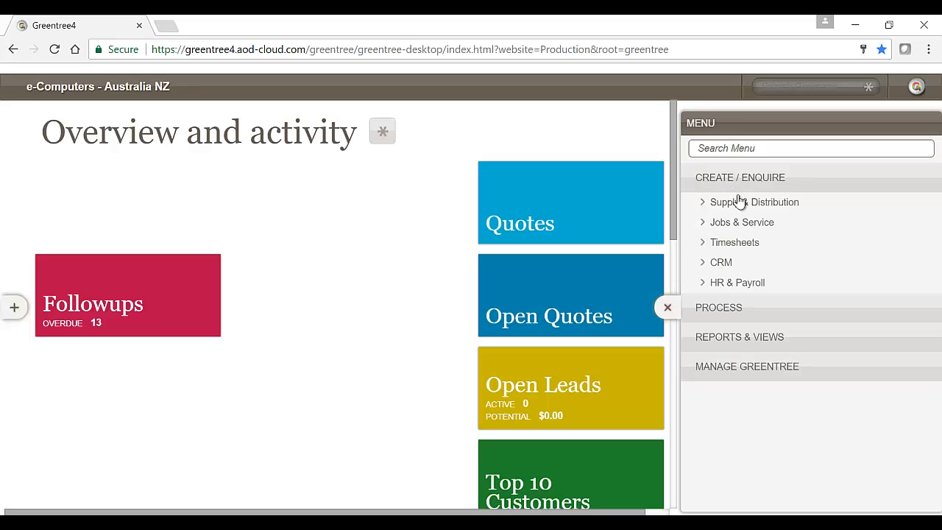
left_click(743, 286)
left_click(756, 303)
left_click(765, 323)
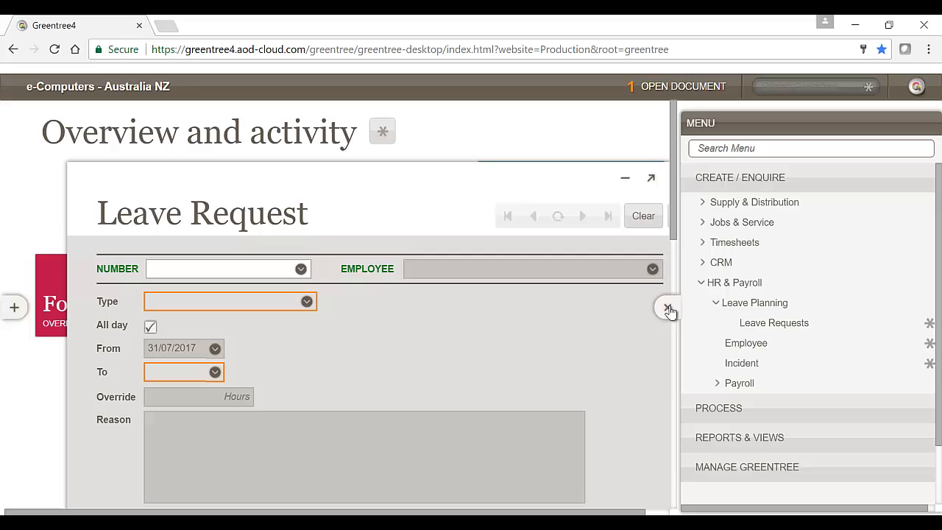
left_click(668, 307)
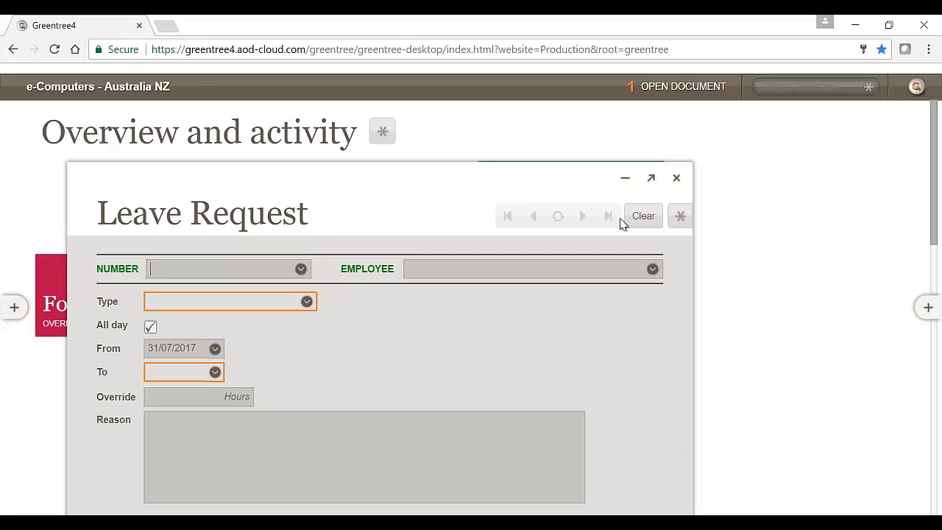
left_click_drag(572, 181, 602, 140)
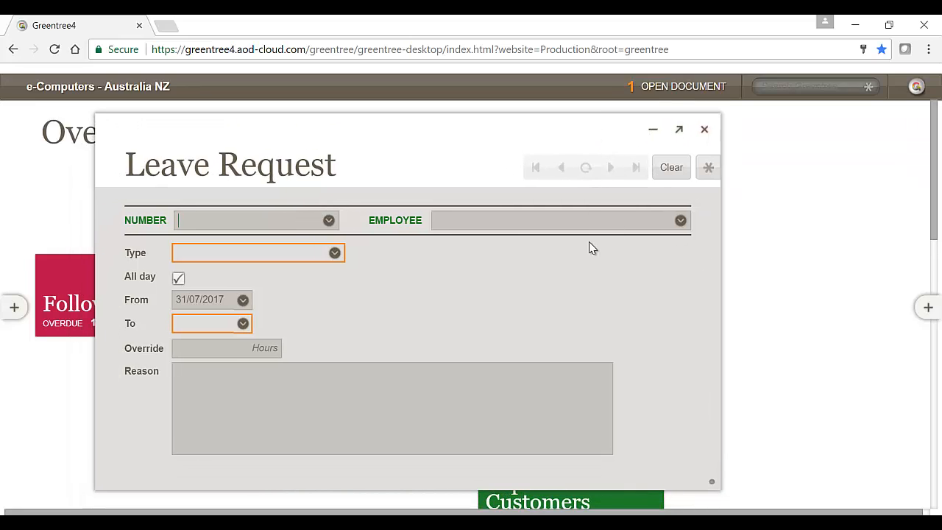
Look up employees beginning with "c" and select the employee for the leave request
left_click(498, 221)
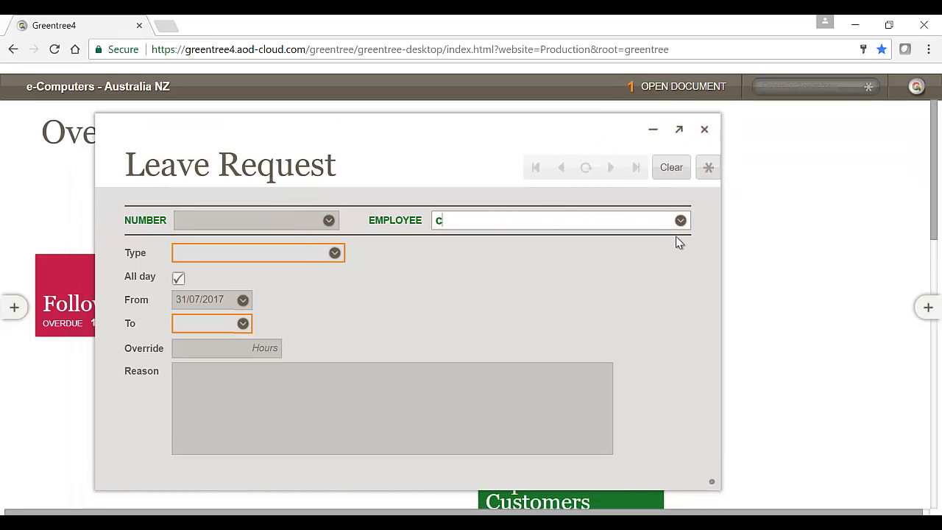
left_click(680, 221)
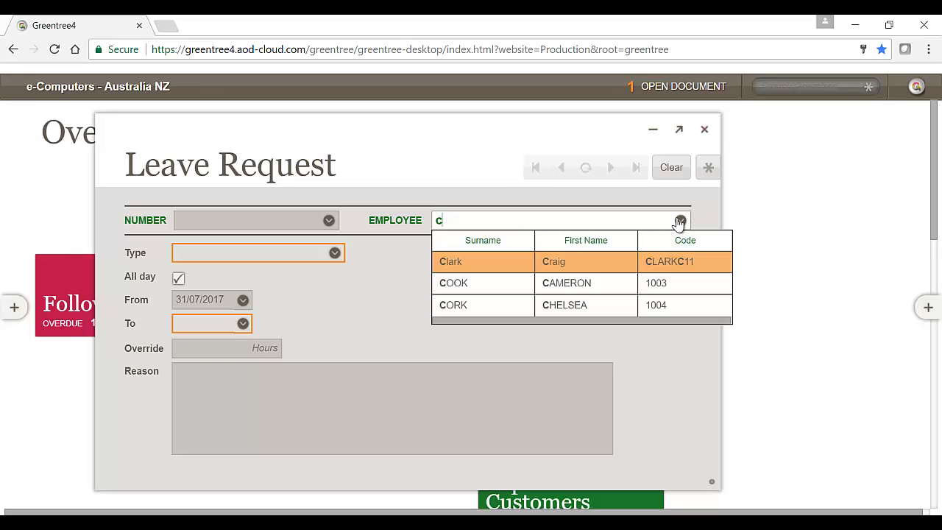
left_click(510, 293)
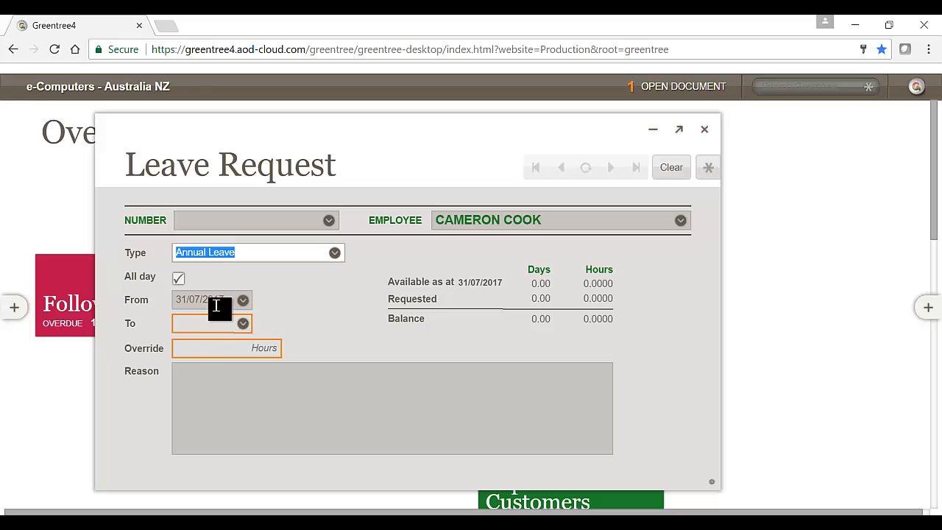
Set the annual leave request's From and To dates to 01/02/2016 and enter the reason "day off, gone sailing"
left_click_drag(224, 301, 190, 301)
left_click(189, 301)
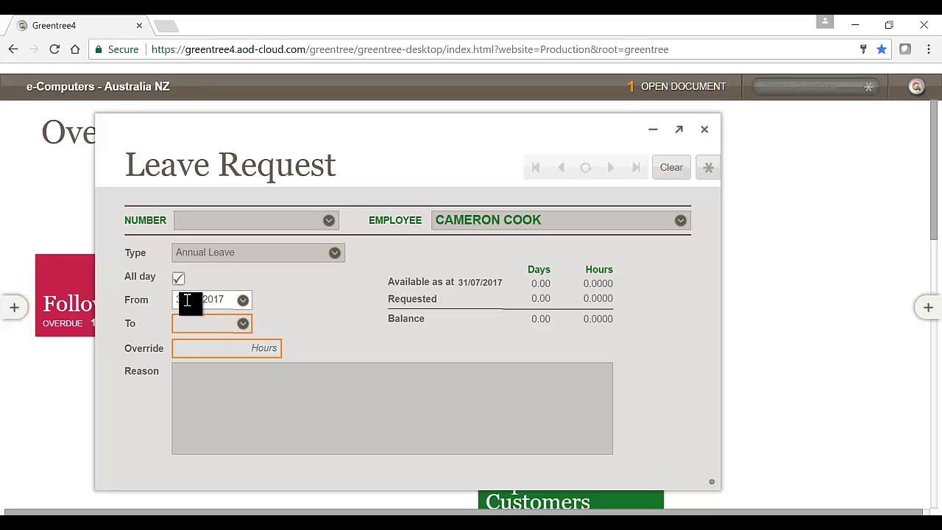
double_click(185, 301)
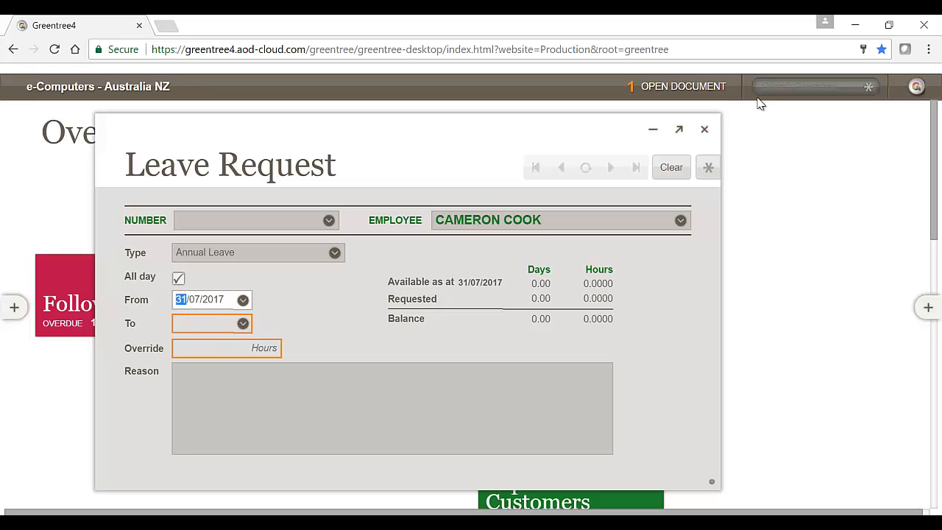
type("29/01/2")
key("Tab")
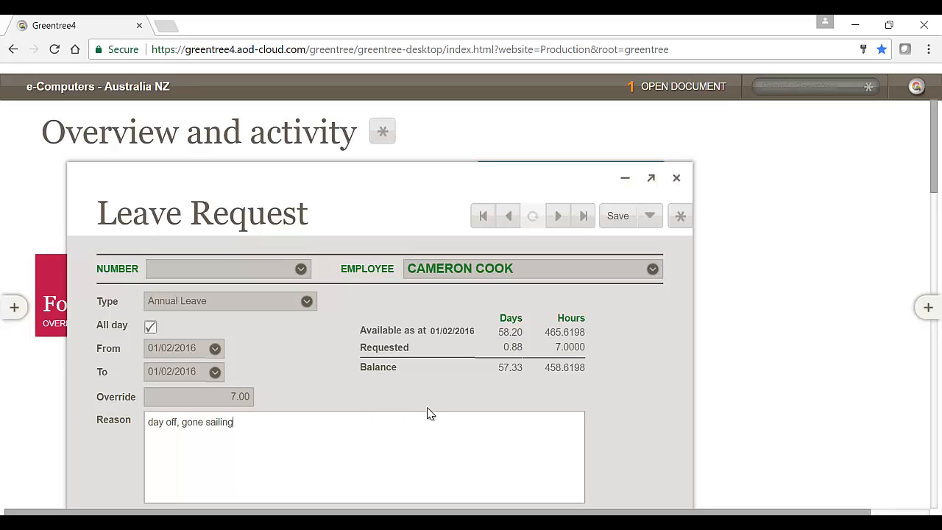
Save the leave request, submit it for approval and close its window
left_click(625, 216)
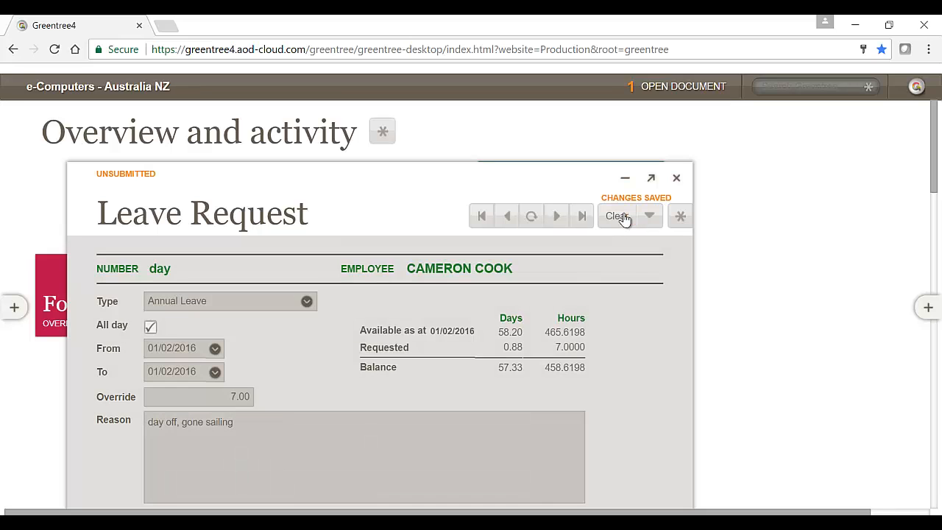
left_click(647, 217)
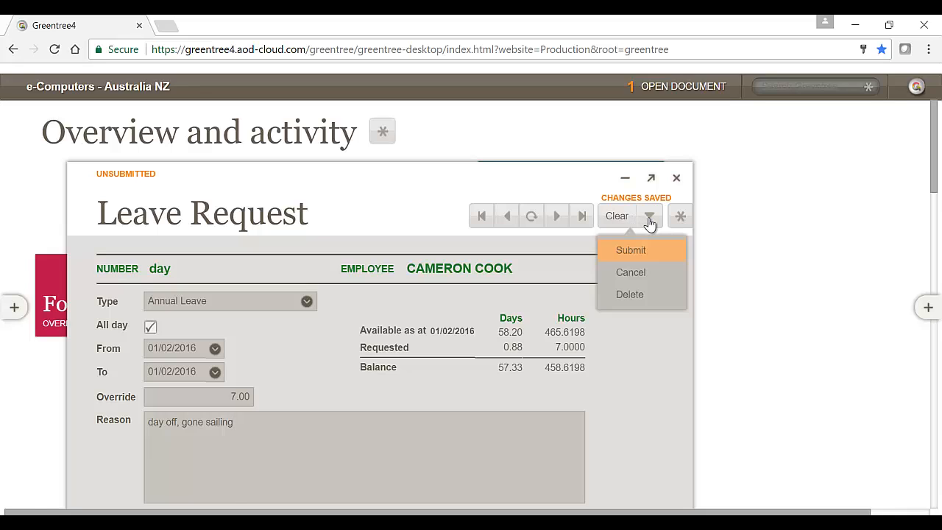
left_click(639, 251)
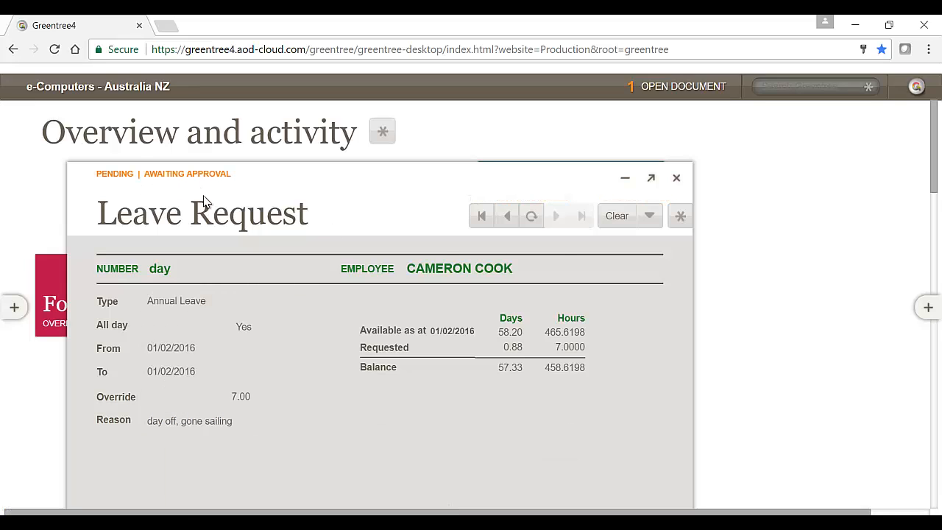
left_click(676, 178)
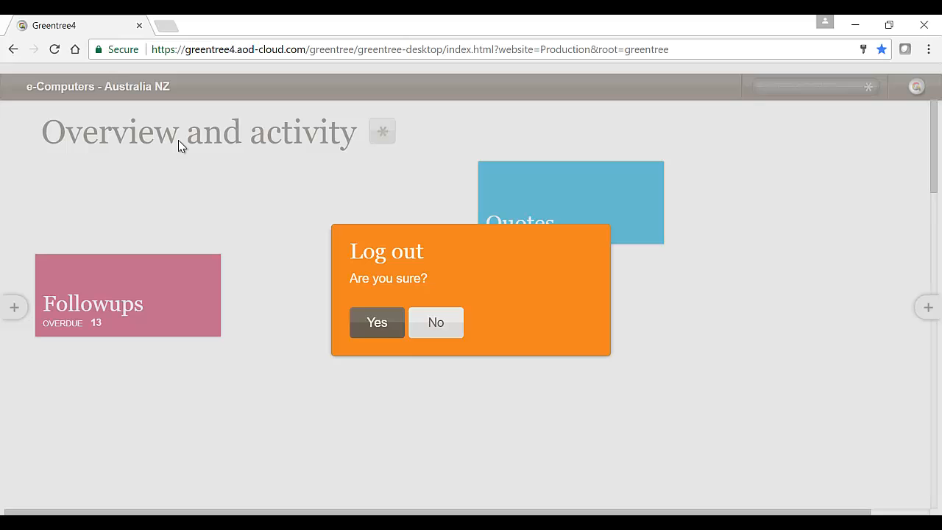
Confirm the employee's logout and log in as the approver with the account password
left_click(376, 336)
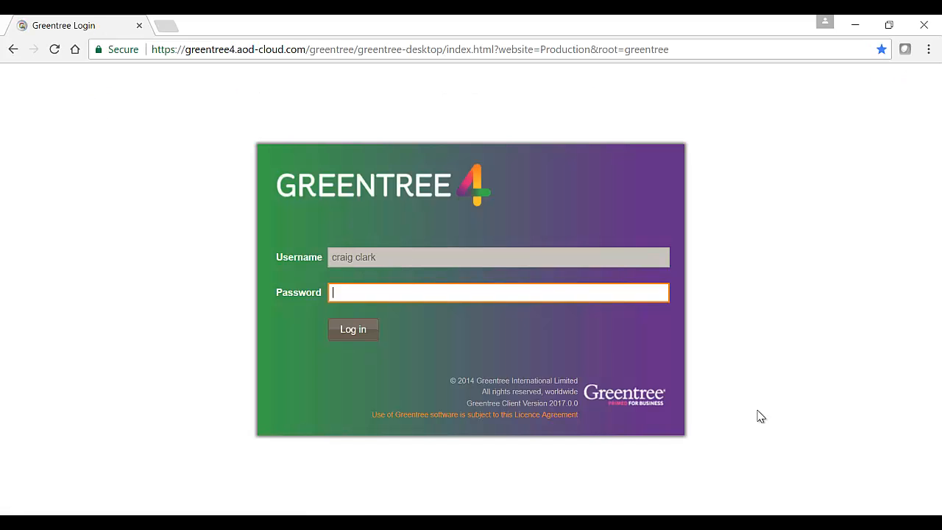
type("*****")
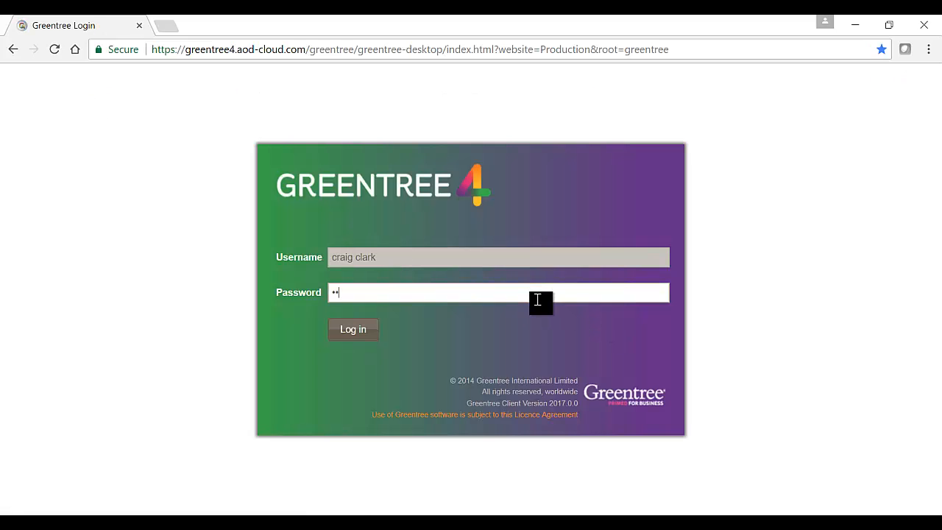
left_click(360, 334)
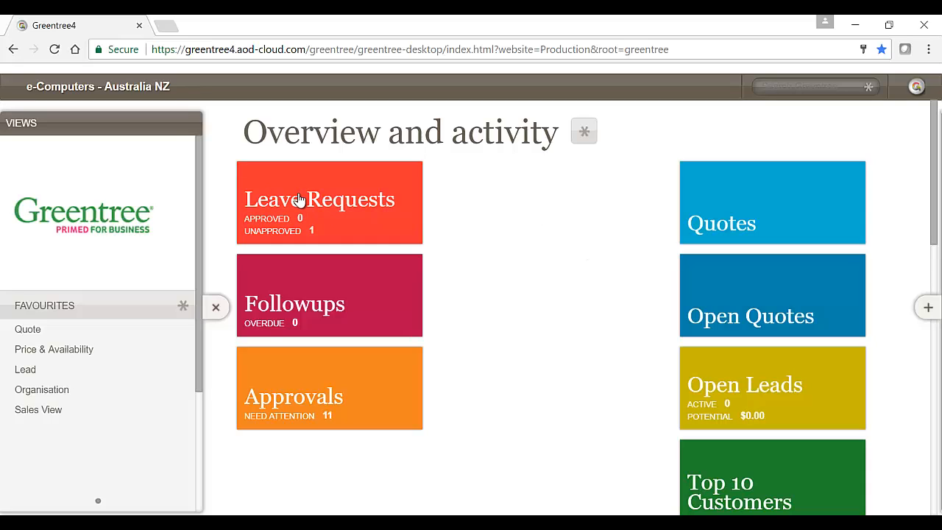
Open the Approvals tile, examine the document types awaiting approval, including leave requests, and collapse the tile
left_click(340, 364)
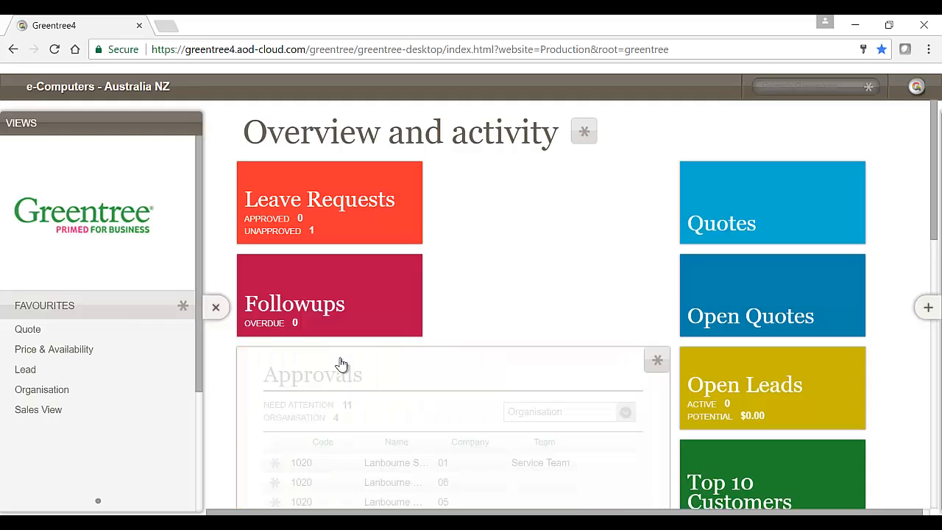
left_click(626, 413)
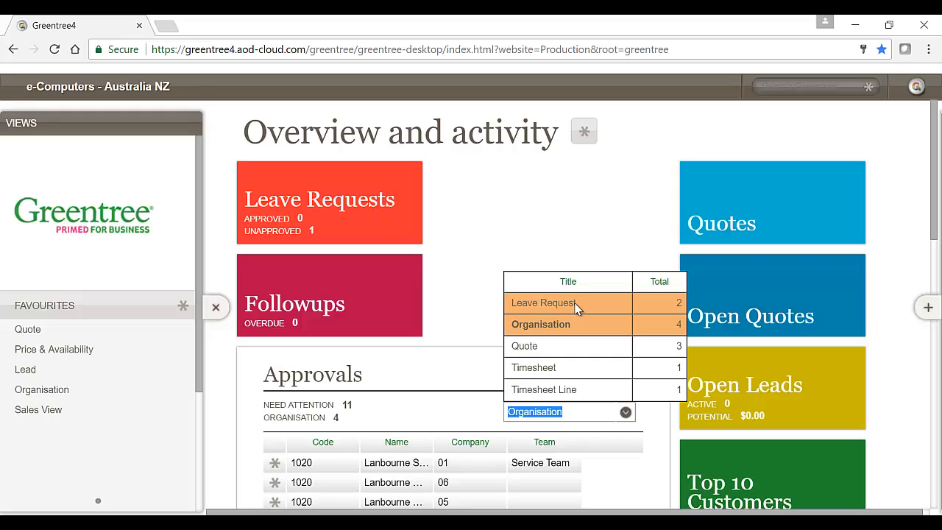
left_click(557, 200)
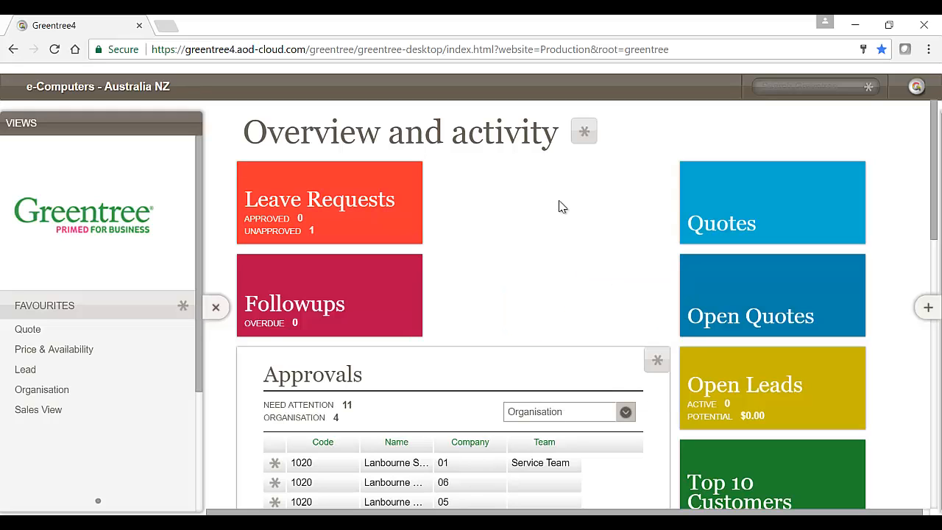
left_click(657, 362)
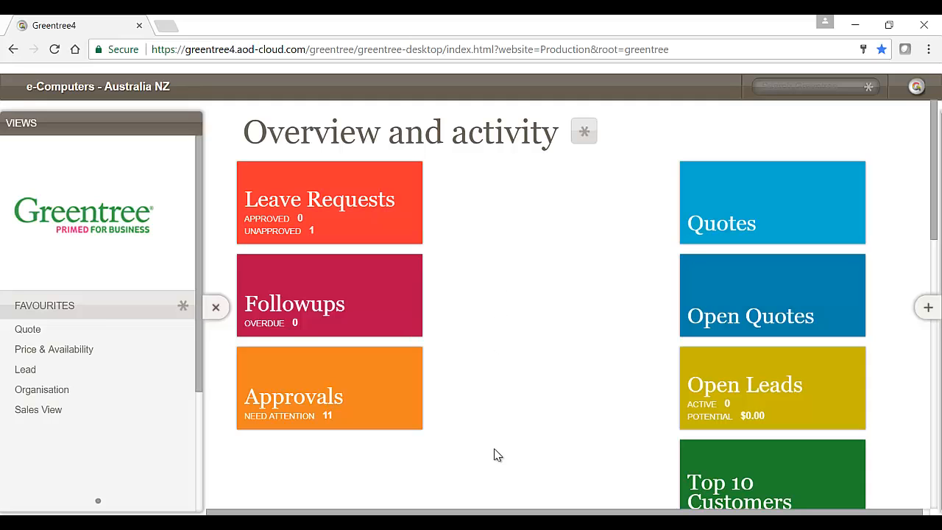
Switch to the remote Greentree desktop, dismiss the job notification and open User Maintenance
left_click(546, 449)
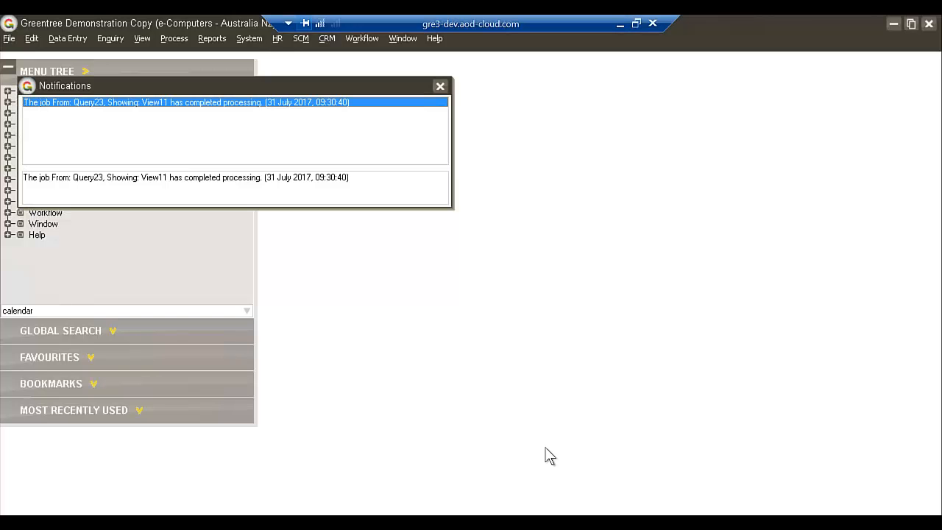
left_click(437, 87)
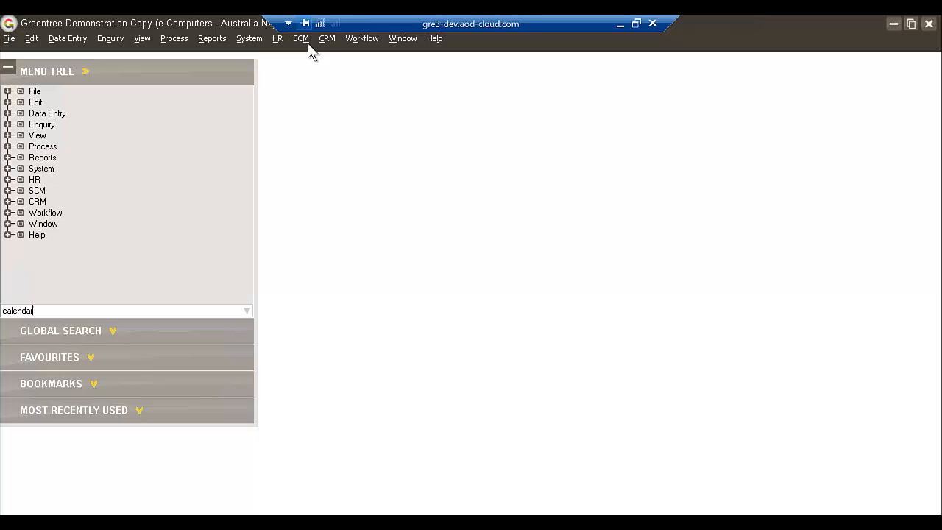
left_click(249, 39)
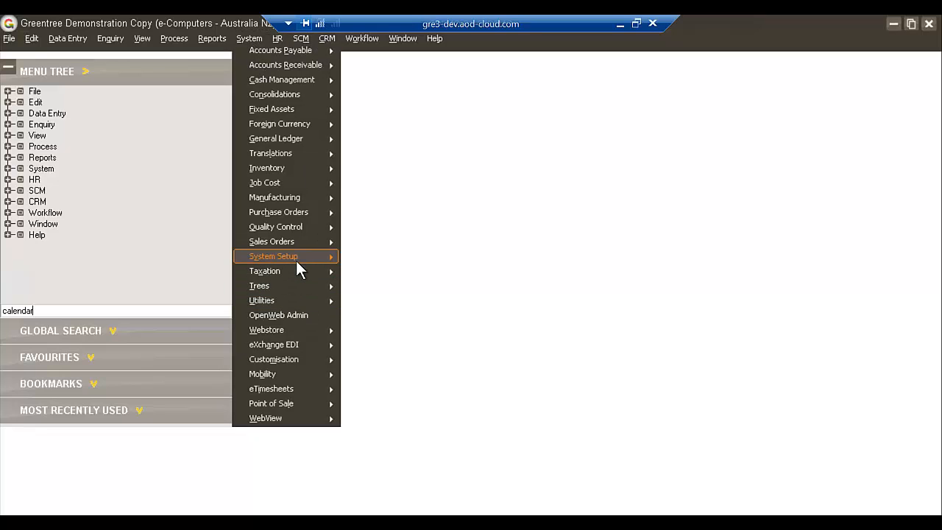
mouse_move(297, 261)
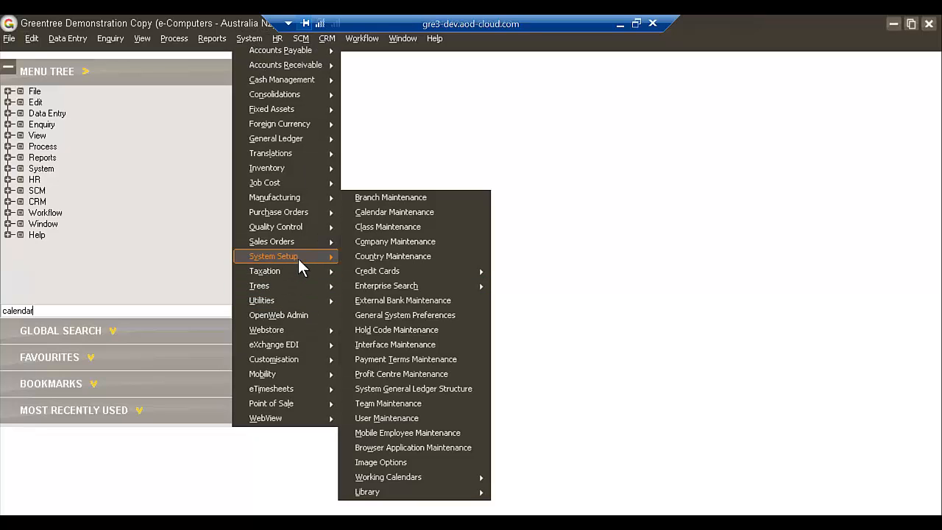
left_click(415, 417)
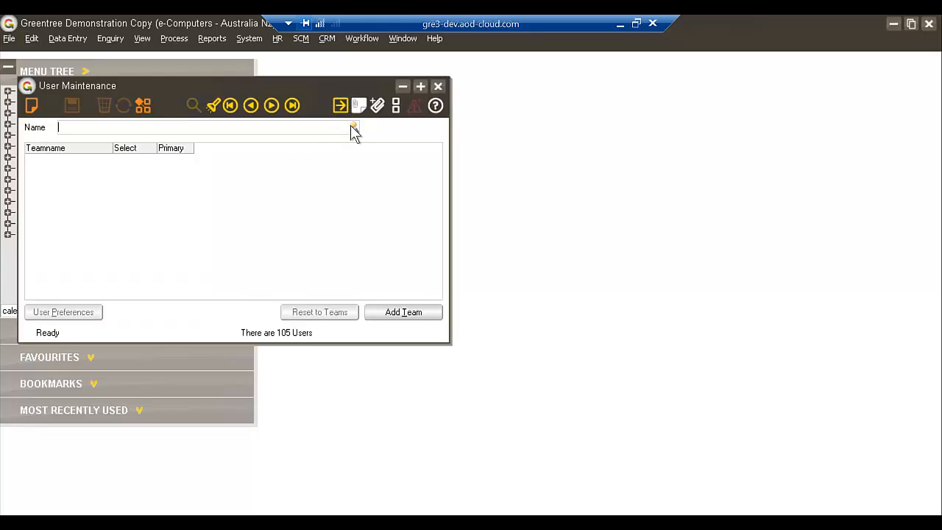
Look up the approver's user record and open its user preferences
left_click(351, 127)
type("cr")
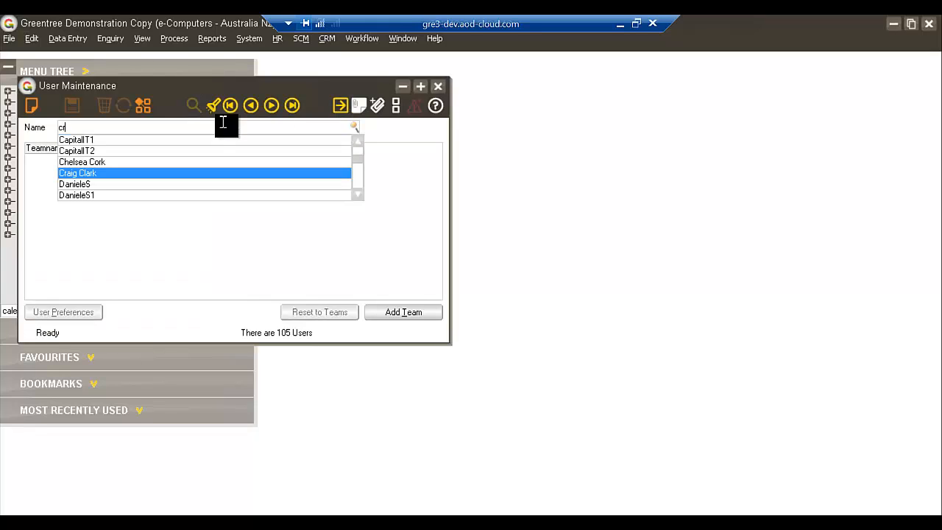
left_click(121, 176)
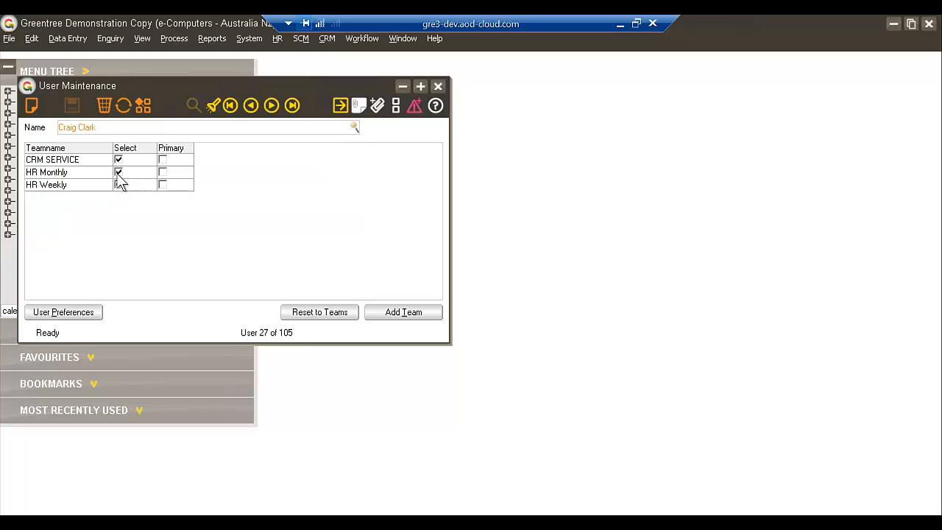
left_click(81, 312)
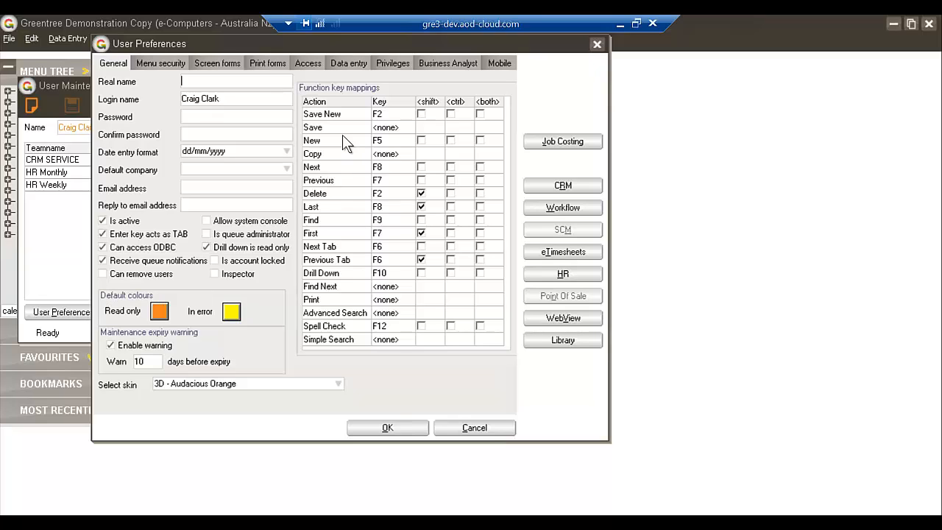
Examine the approver's company and module suite access, including the mobile Approvers and Timesheet entries, and close the preferences and user record without changes
left_click(317, 62)
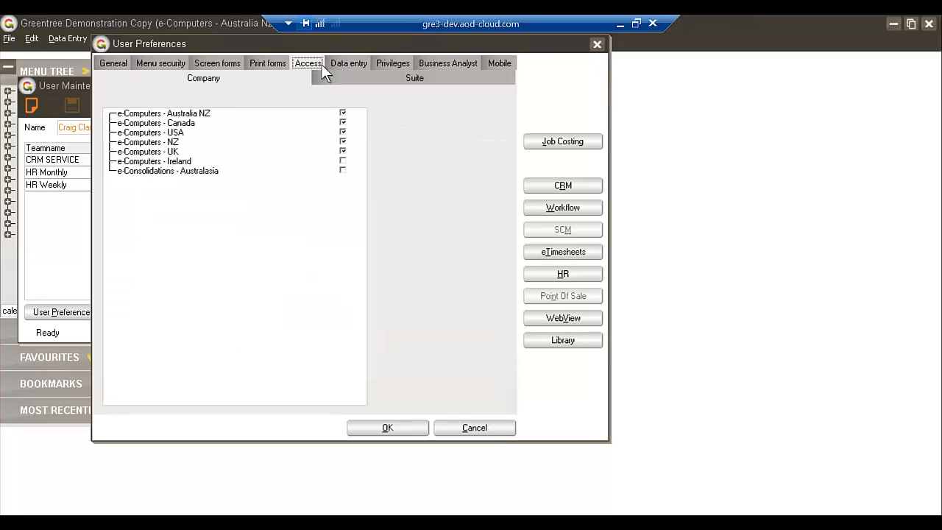
left_click(405, 76)
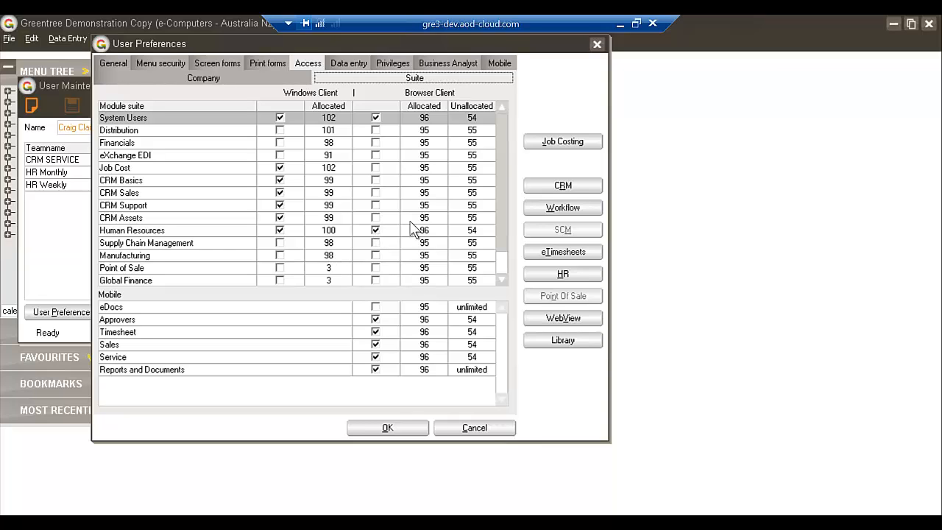
left_click(620, 29)
left_click(375, 319)
left_click(471, 427)
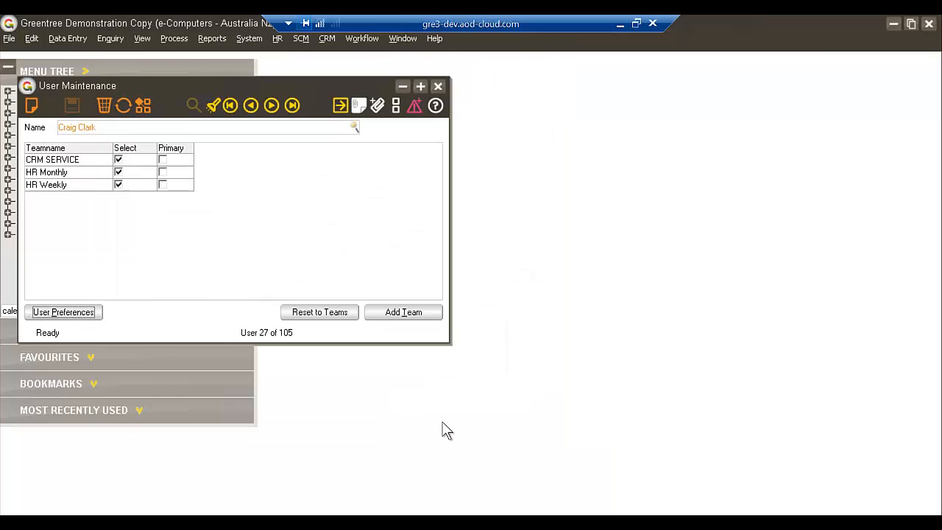
left_click(440, 88)
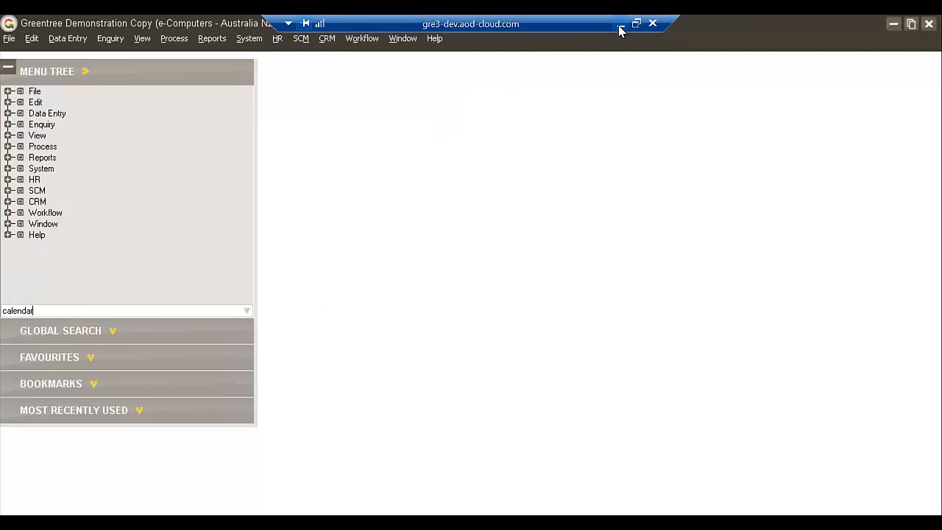
Leave the remote desktop, switch to the PowerPoint presentation and go through the Feedback slide to the closing myob slide
left_click(618, 30)
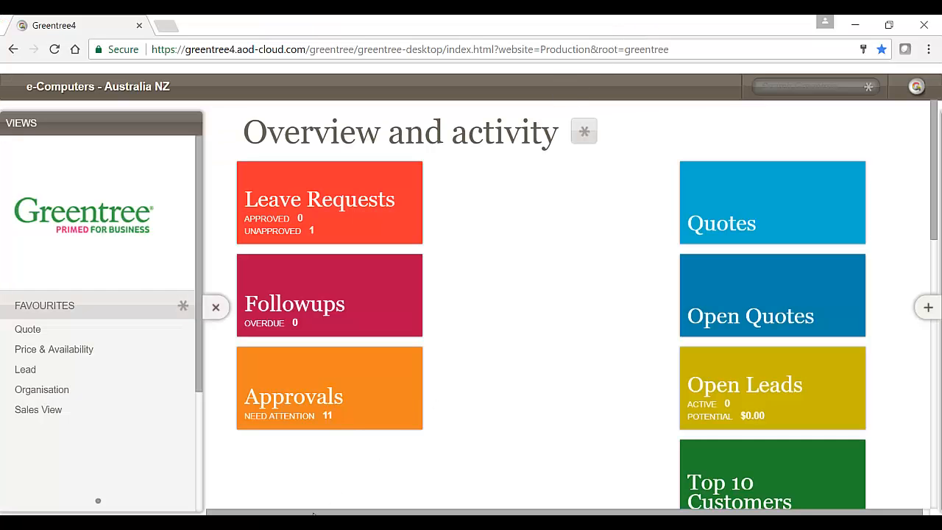
left_click(368, 524)
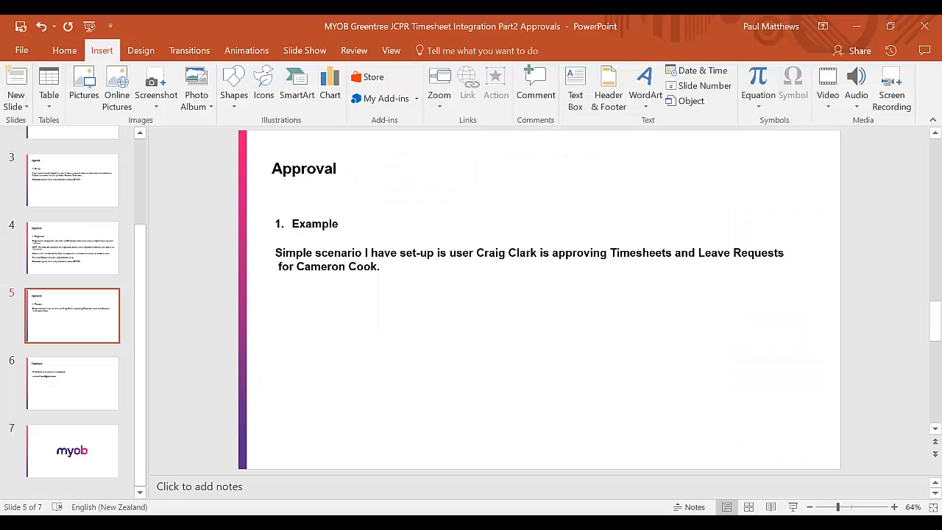
left_click(84, 388)
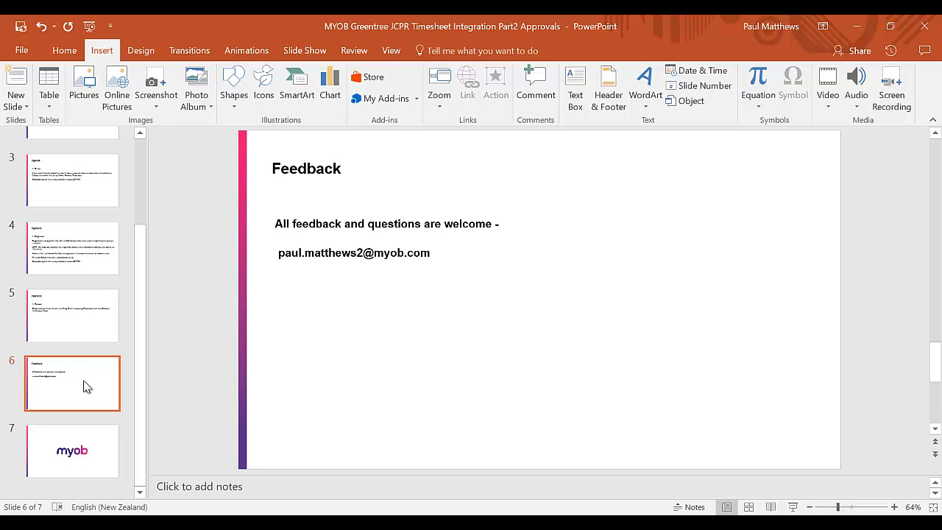
left_click(100, 468)
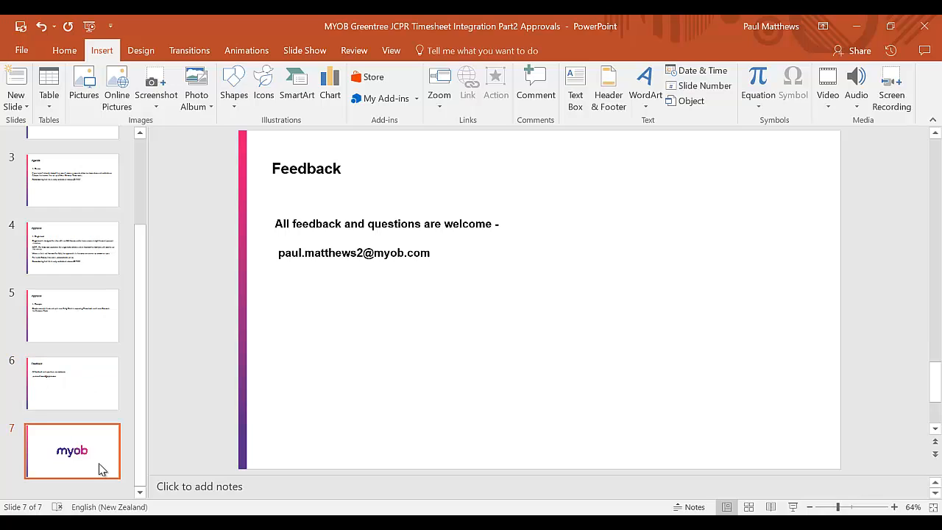